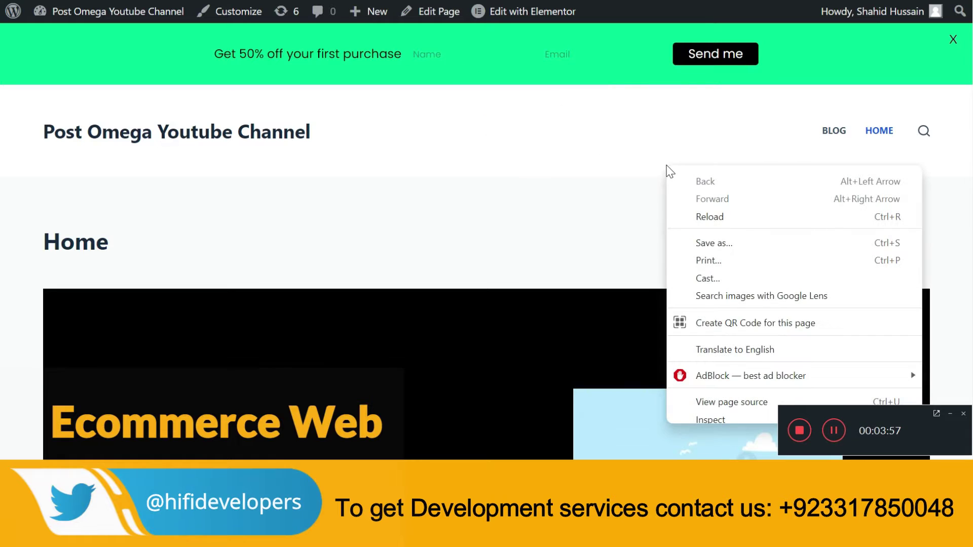
Step: Fill the front-end welcome bar's name and email fields with a saved contact's details and submit the form
{"action": "left_click", "coordinate": [600, 189]}
{"action": "scroll", "coordinate": [600, 189], "scroll_direction": "down", "scroll_amount": 3}
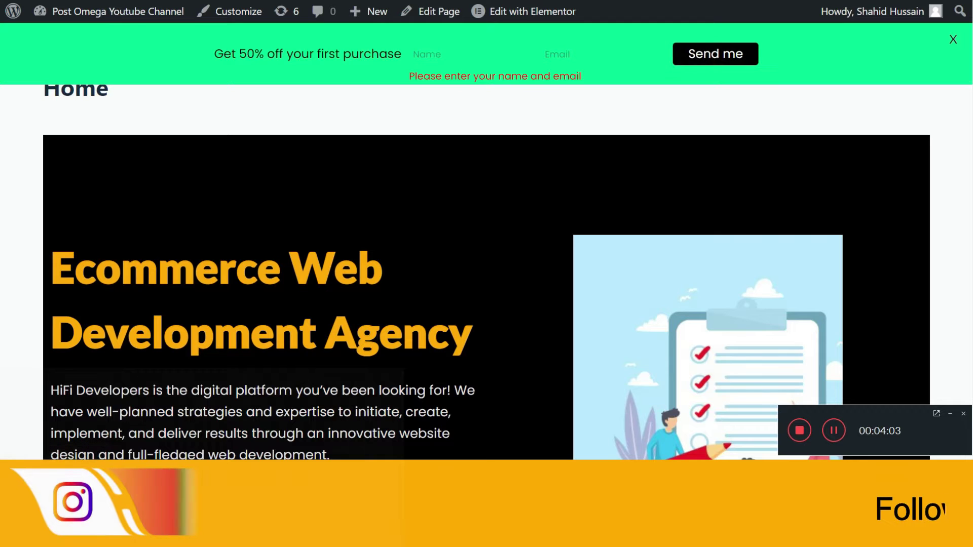
{"action": "left_click", "coordinate": [460, 59]}
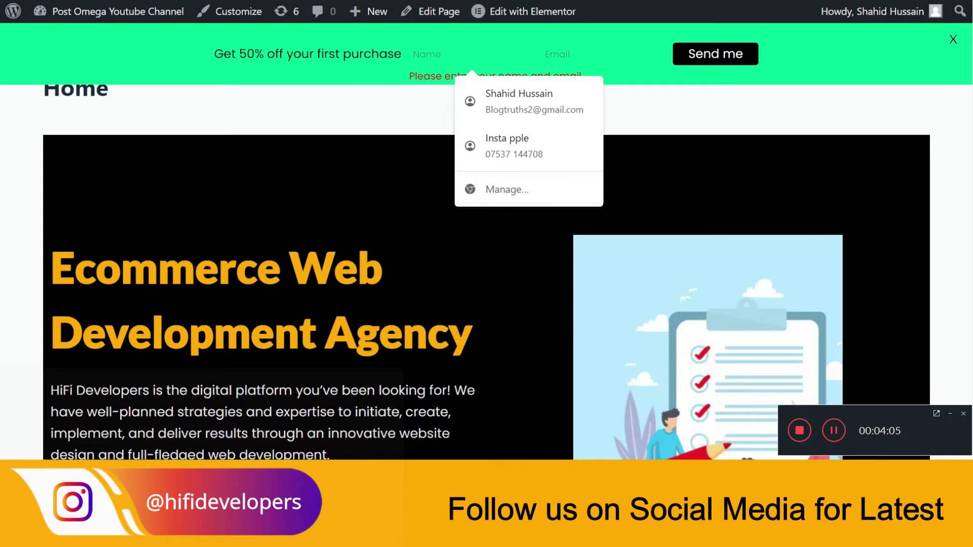
{"action": "left_click", "coordinate": [516, 96]}
{"action": "left_click", "coordinate": [696, 55]}
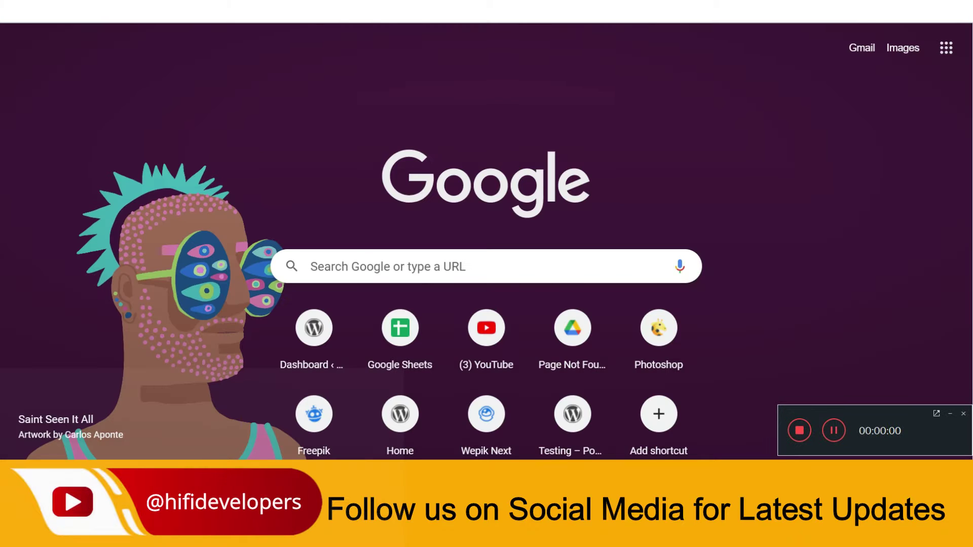
Step: Open the WordPress admin dashboard at yt.postomega.com/wp-admin
{"action": "key", "text": "ctrl+l"}
{"action": "type", "text": "yt"}
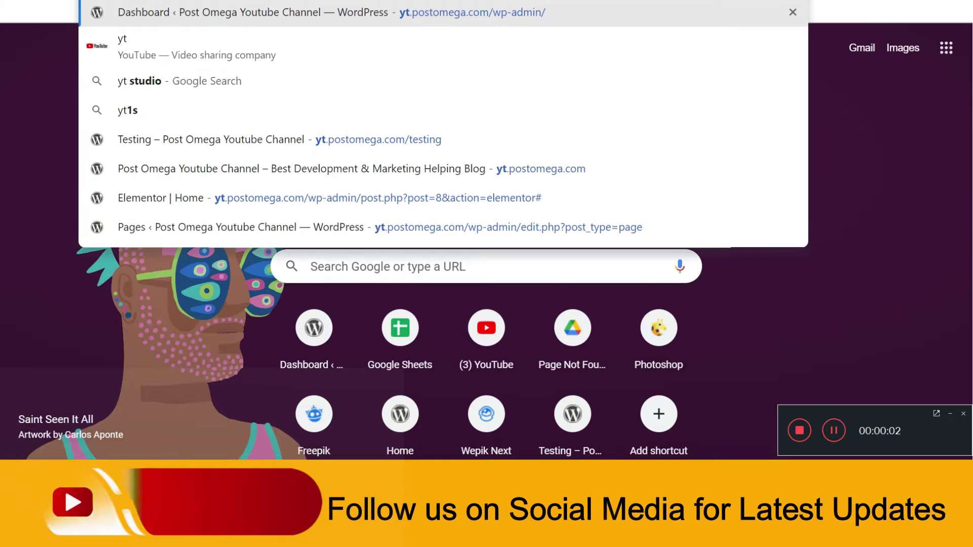
{"action": "key", "text": "Escape"}
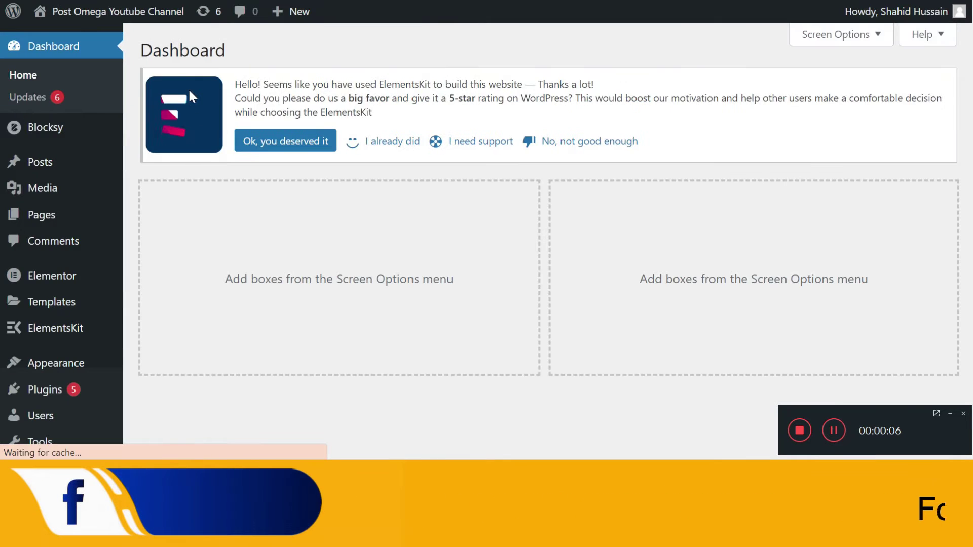
Step: Search the new plugins available to add for "mystickyelements"
{"action": "scroll", "coordinate": [67, 224], "scroll_direction": "down", "scroll_amount": 2}
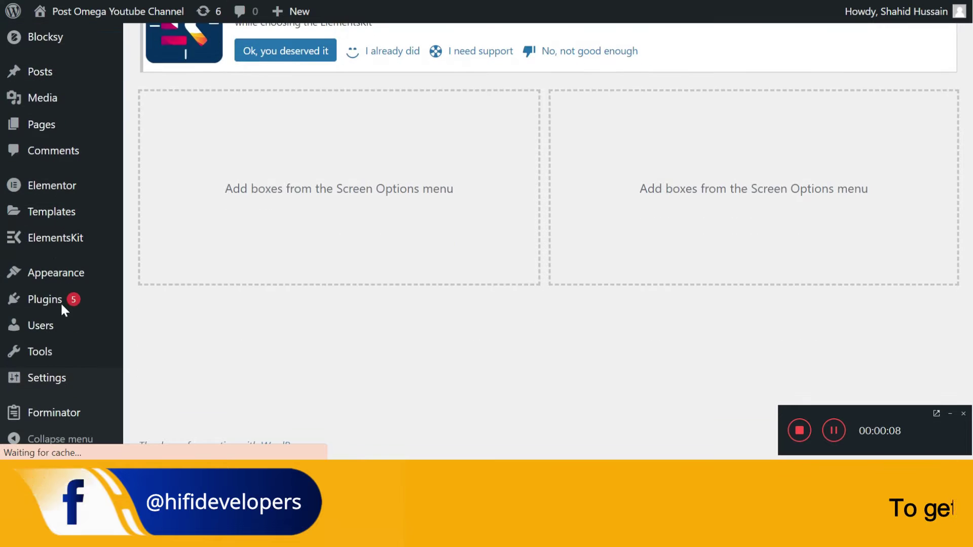
{"action": "mouse_move", "coordinate": [105, 306]}
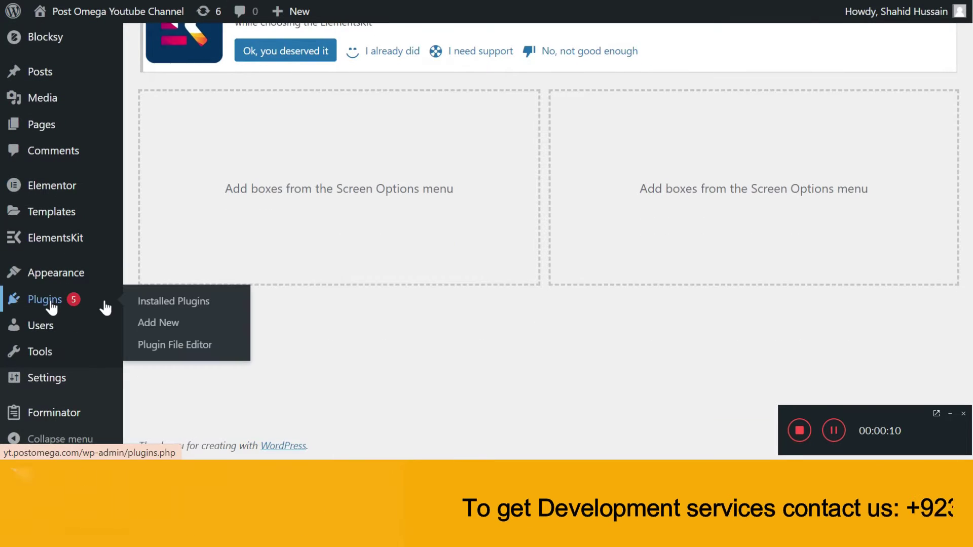
{"action": "left_click", "coordinate": [165, 323]}
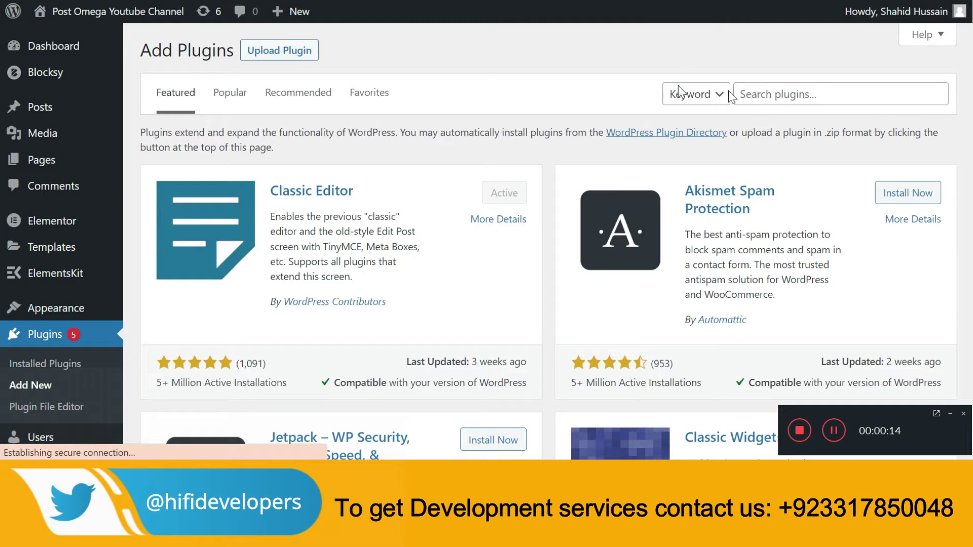
{"action": "left_click", "coordinate": [792, 94]}
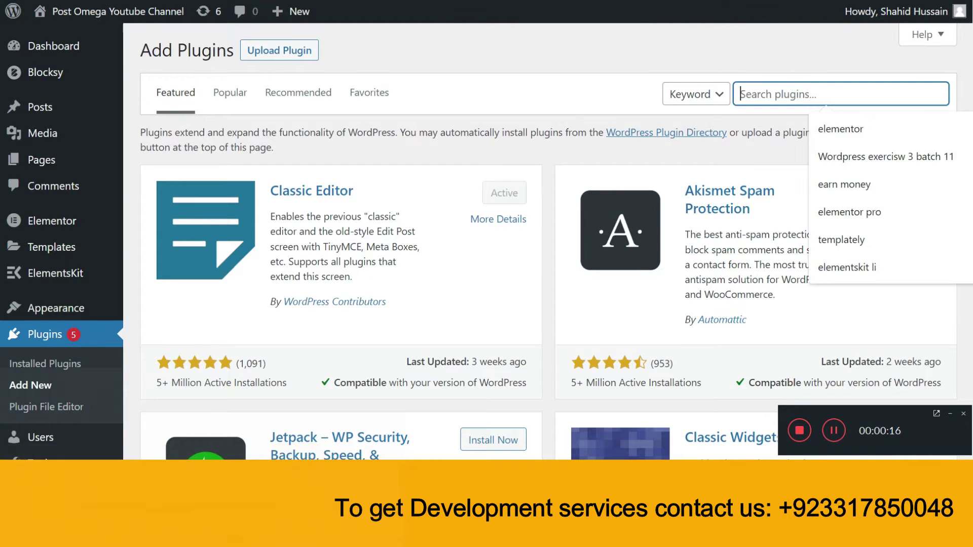
{"action": "type", "text": "mystick"}
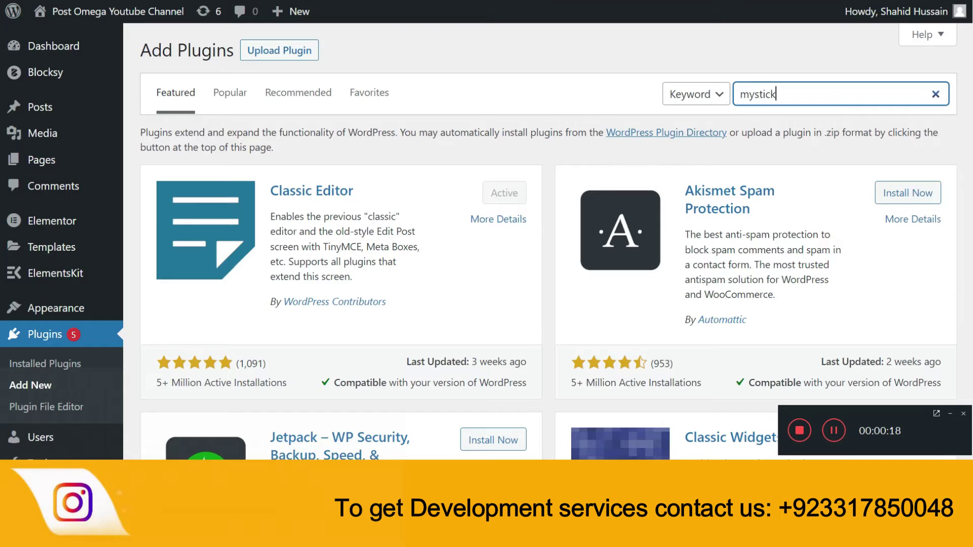
{"action": "type", "text": "yelements"}
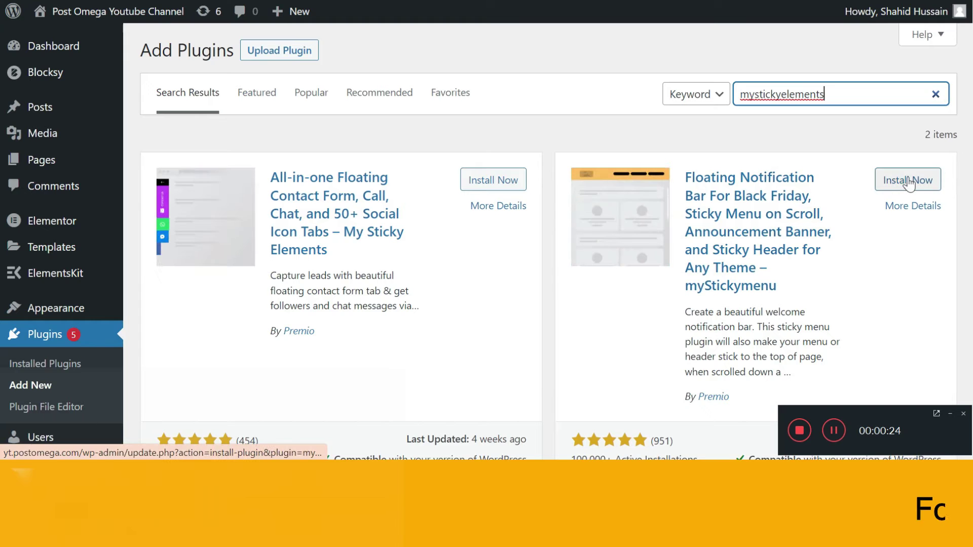
Step: Install and activate the Floating Notification Bar plugin myStickymenu
{"action": "left_click", "coordinate": [908, 181]}
{"action": "scroll", "coordinate": [803, 274], "scroll_direction": "down", "scroll_amount": 3}
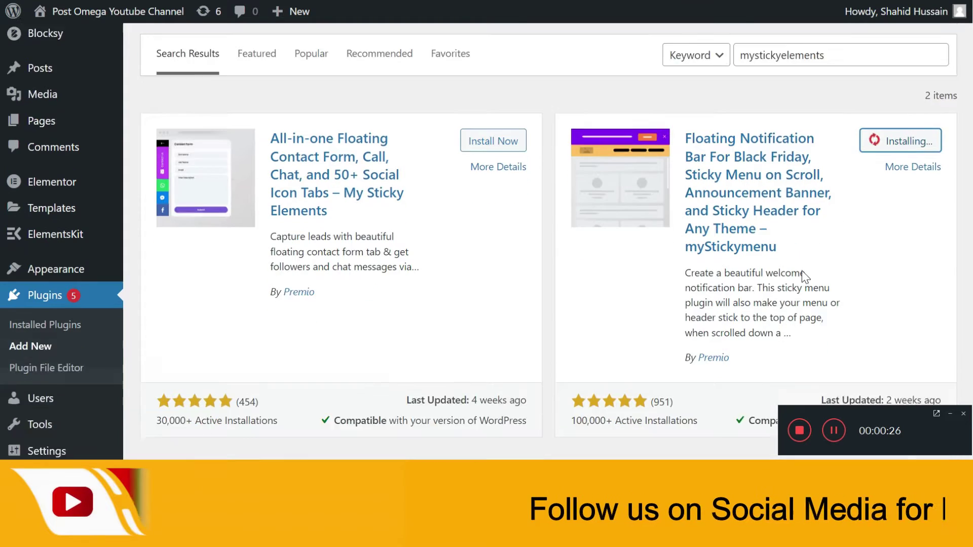
{"action": "scroll", "coordinate": [802, 274], "scroll_direction": "up", "scroll_amount": 1}
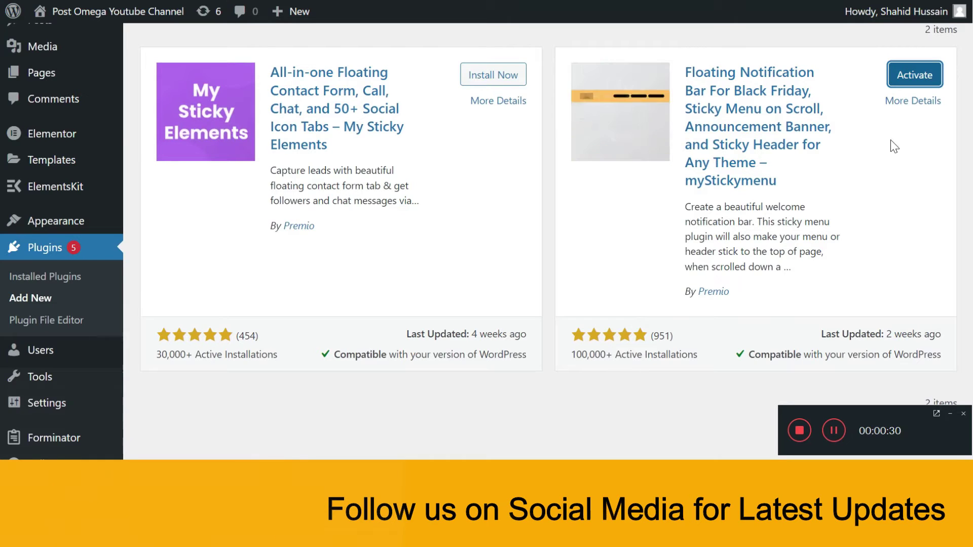
{"action": "left_click", "coordinate": [918, 76]}
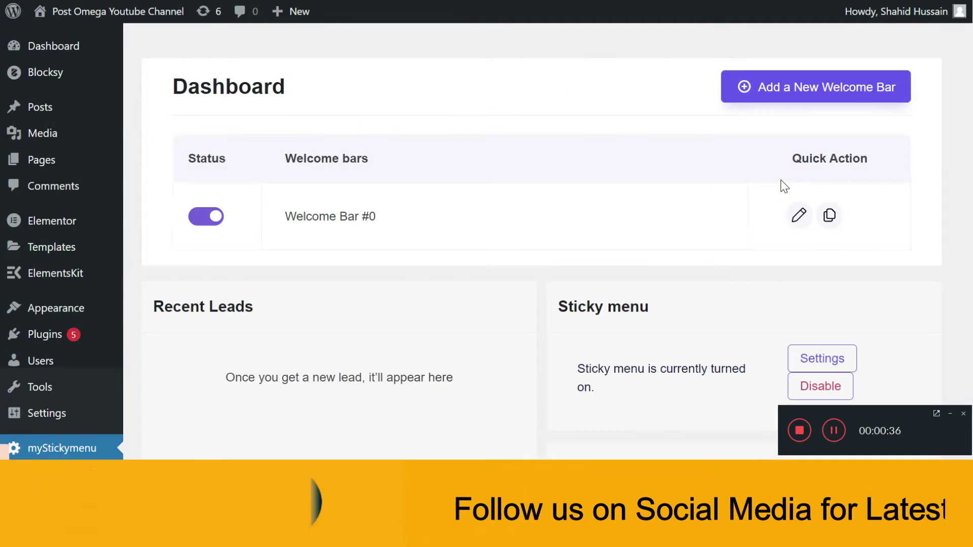
Step: Permanently delete the existing Welcome Bar #0 from the myStickymenu dashboard
{"action": "scroll", "coordinate": [461, 250], "scroll_direction": "down", "scroll_amount": 1}
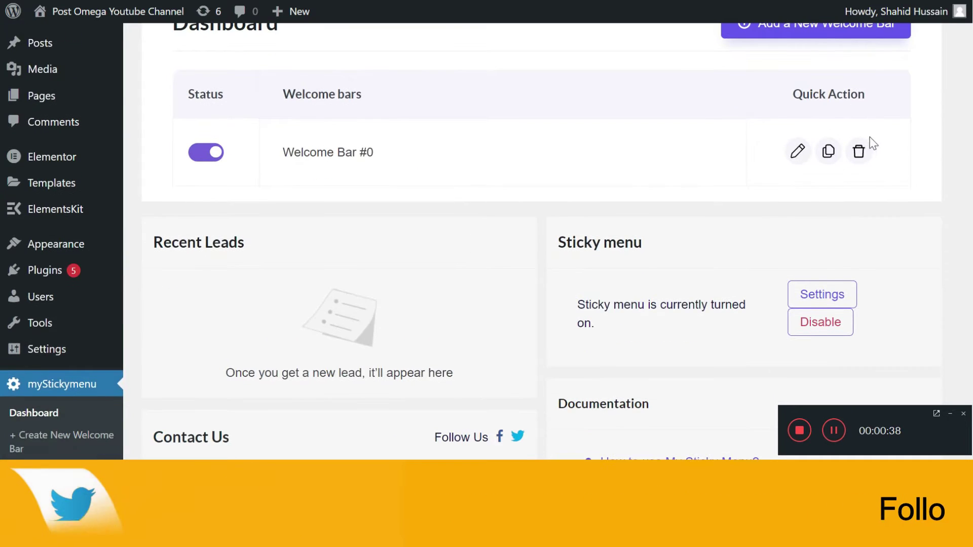
{"action": "left_click", "coordinate": [859, 153]}
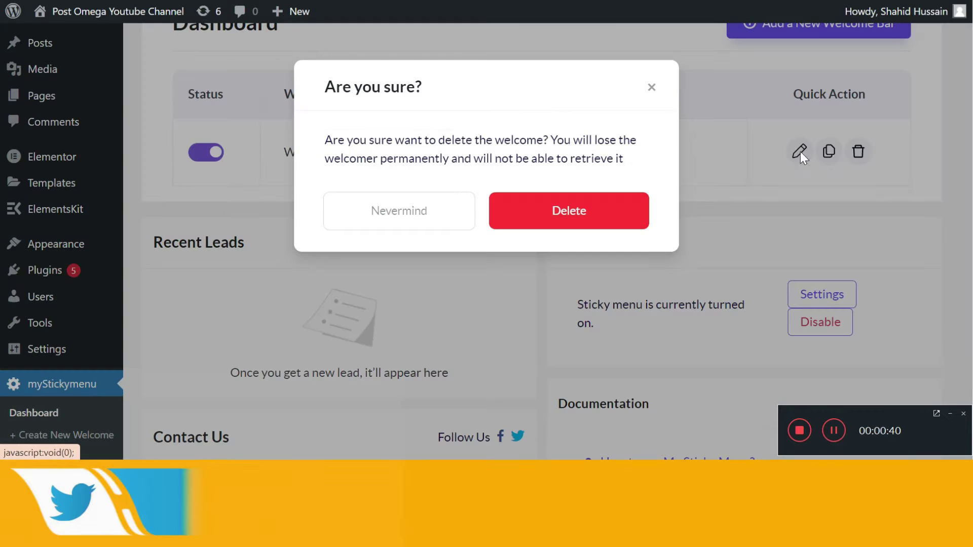
{"action": "left_click", "coordinate": [542, 220]}
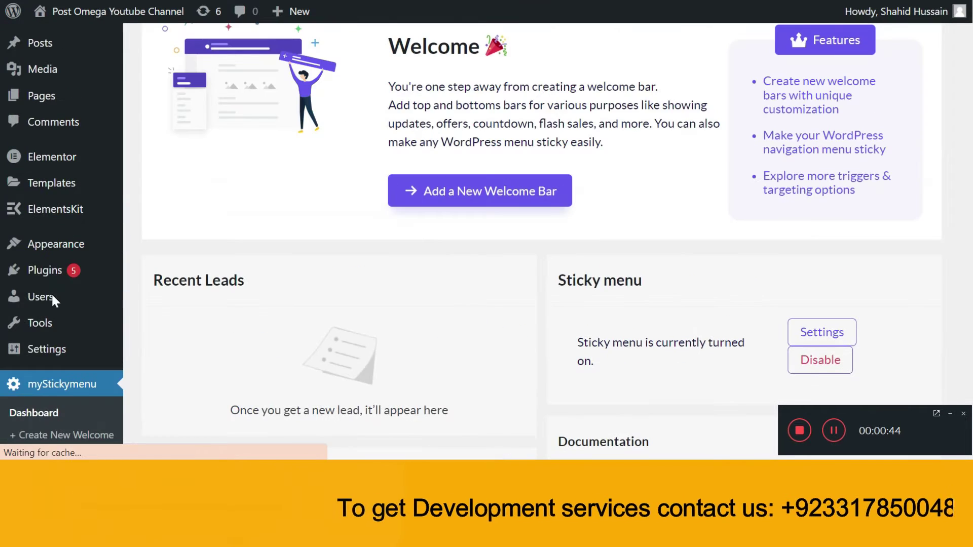
Step: Locate myStickymenu among the installed plugins and reopen its dashboard
{"action": "scroll", "coordinate": [50, 236], "scroll_direction": "down", "scroll_amount": 3}
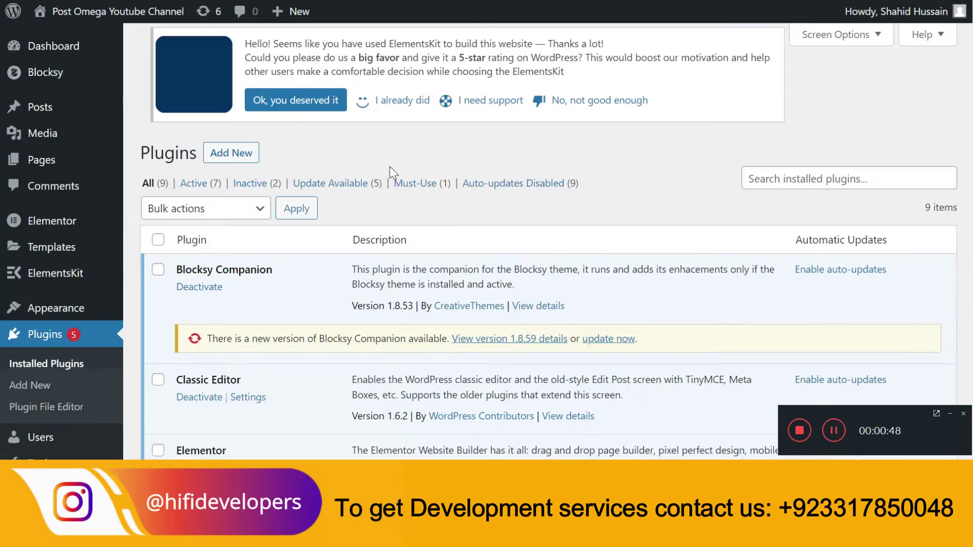
{"action": "scroll", "coordinate": [390, 168], "scroll_direction": "down", "scroll_amount": 10}
{"action": "scroll", "coordinate": [390, 167], "scroll_direction": "down", "scroll_amount": 4}
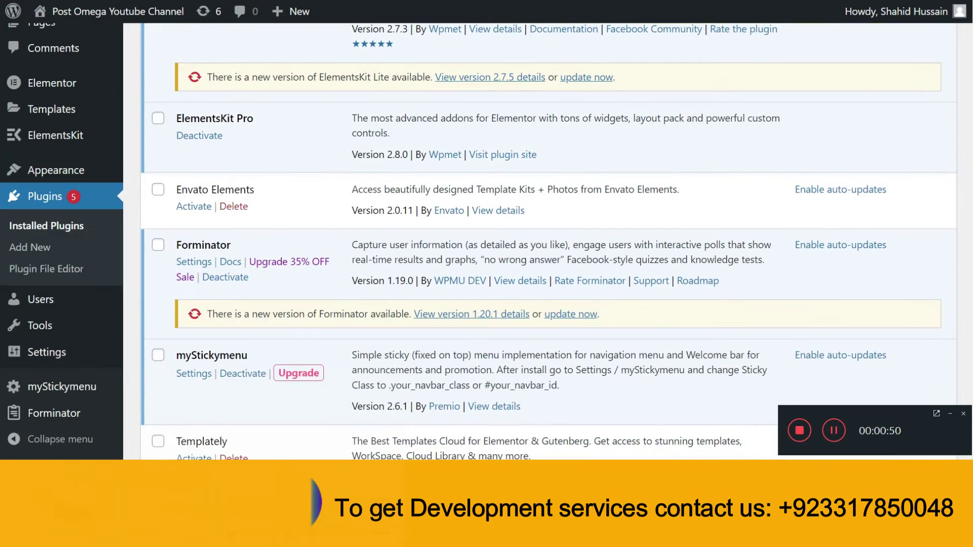
{"action": "scroll", "coordinate": [283, 294], "scroll_direction": "down", "scroll_amount": 3}
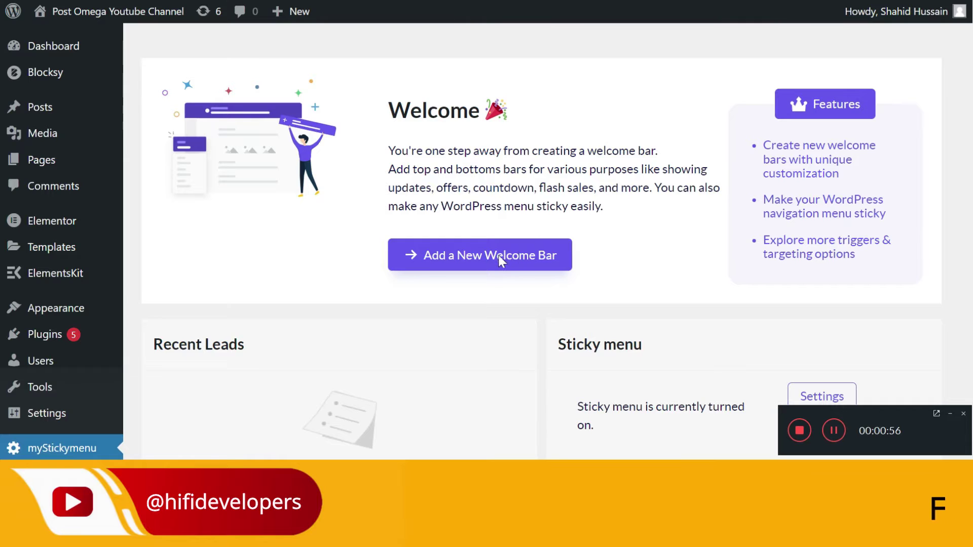
Step: Add a new welcome bar and change its text to "Get 50% off your first purchase"
{"action": "left_click", "coordinate": [482, 258]}
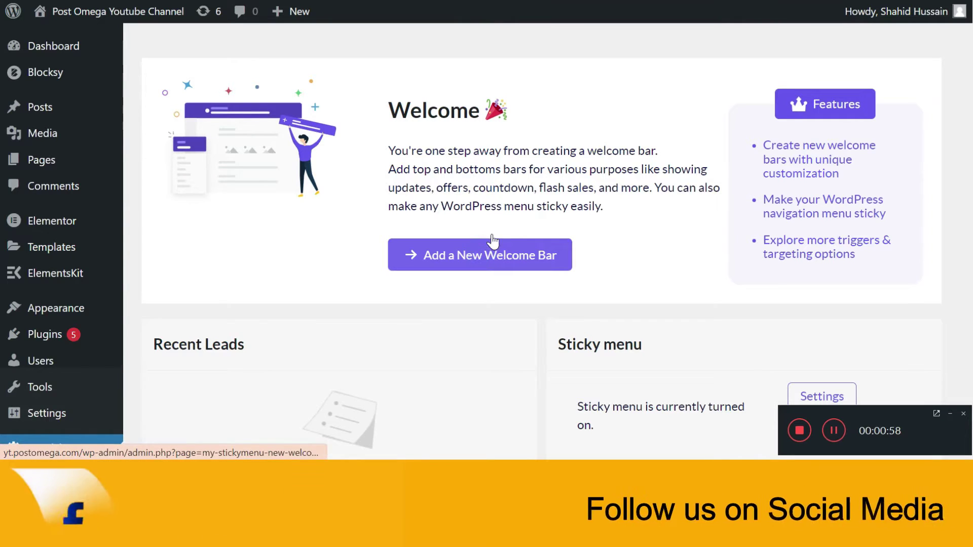
{"action": "scroll", "coordinate": [525, 171], "scroll_direction": "down", "scroll_amount": 1}
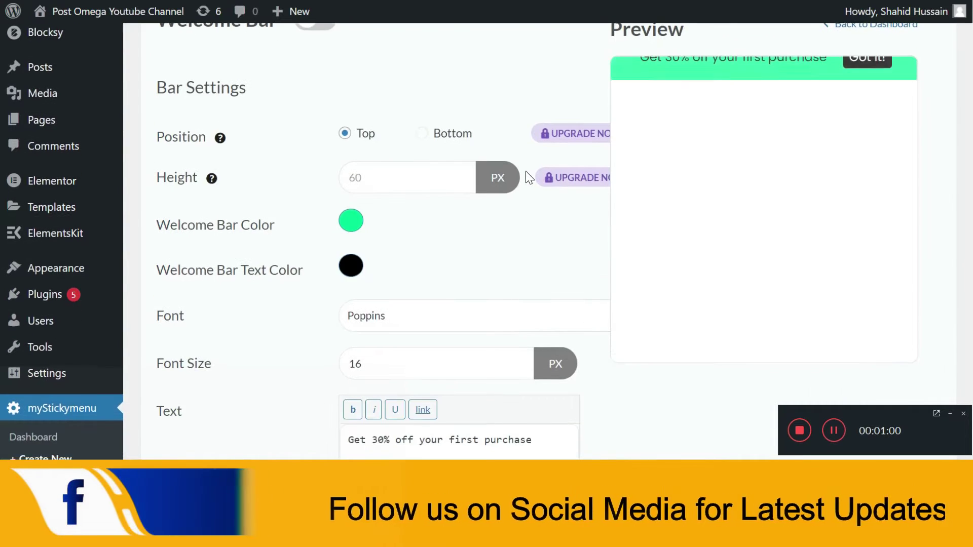
{"action": "scroll", "coordinate": [525, 172], "scroll_direction": "down", "scroll_amount": 1}
{"action": "scroll", "coordinate": [525, 171], "scroll_direction": "up", "scroll_amount": 2}
{"action": "scroll", "coordinate": [525, 171], "scroll_direction": "down", "scroll_amount": 3}
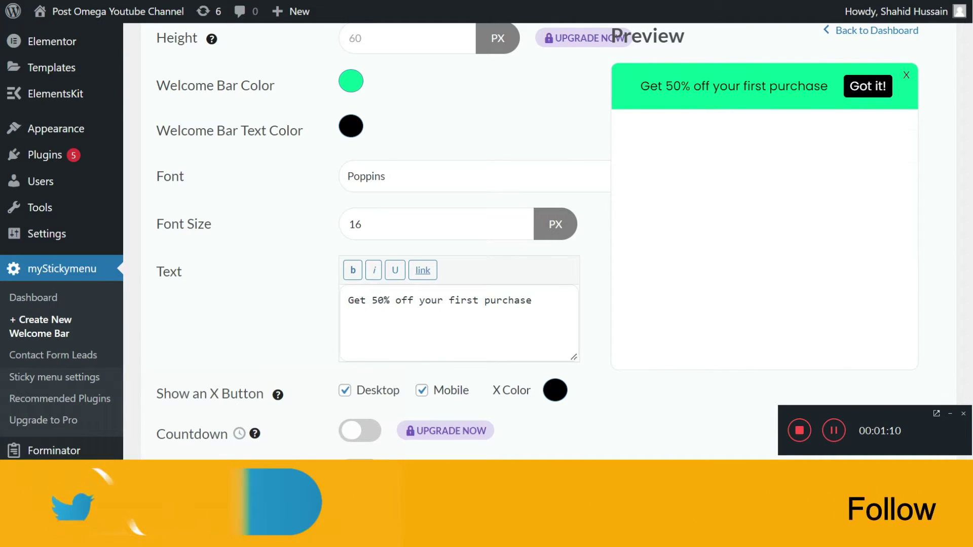
Step: Set the welcome bar's appearance after button click to show when the user refreshes/goes to another page
{"action": "scroll", "coordinate": [577, 304], "scroll_direction": "down", "scroll_amount": 4}
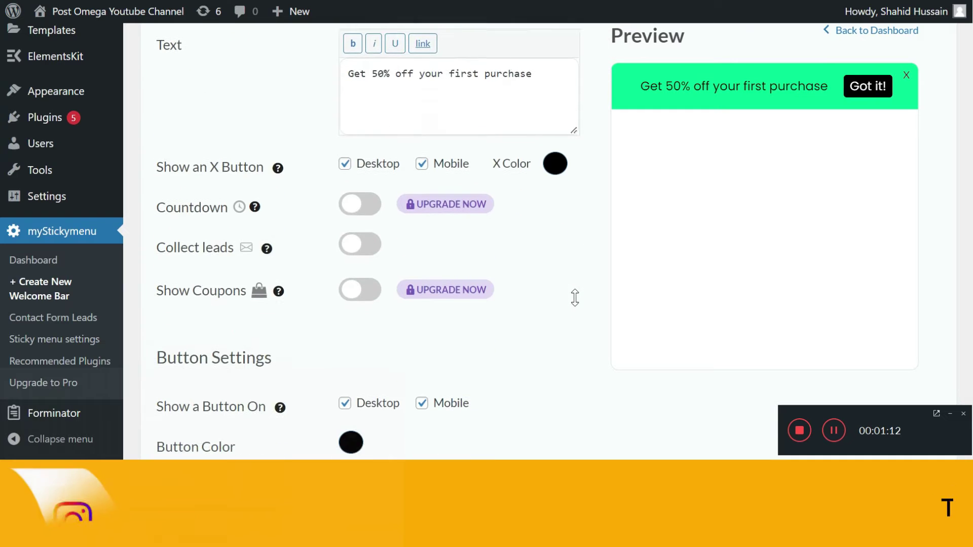
{"action": "scroll", "coordinate": [577, 305], "scroll_direction": "down", "scroll_amount": 5}
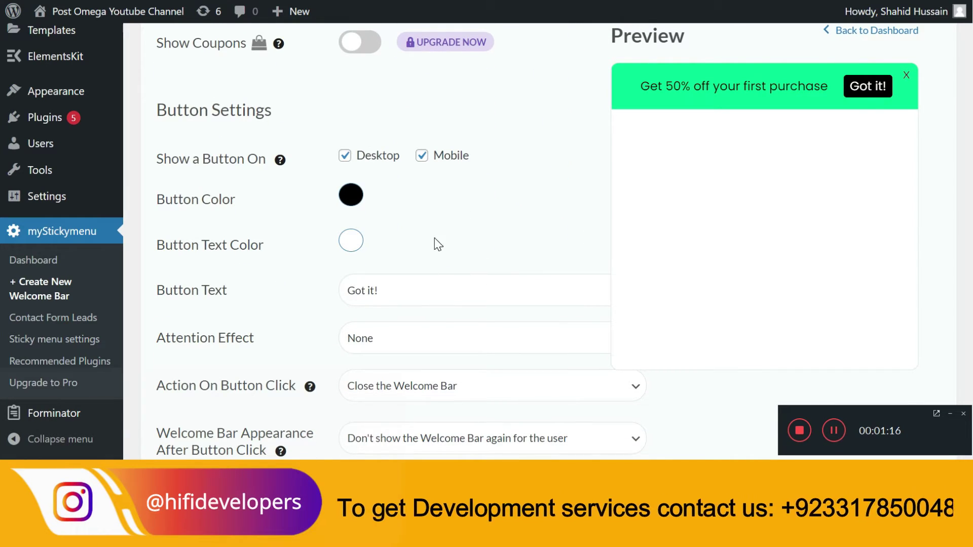
{"action": "scroll", "coordinate": [436, 245], "scroll_direction": "down", "scroll_amount": 3}
{"action": "scroll", "coordinate": [435, 244], "scroll_direction": "up", "scroll_amount": 3}
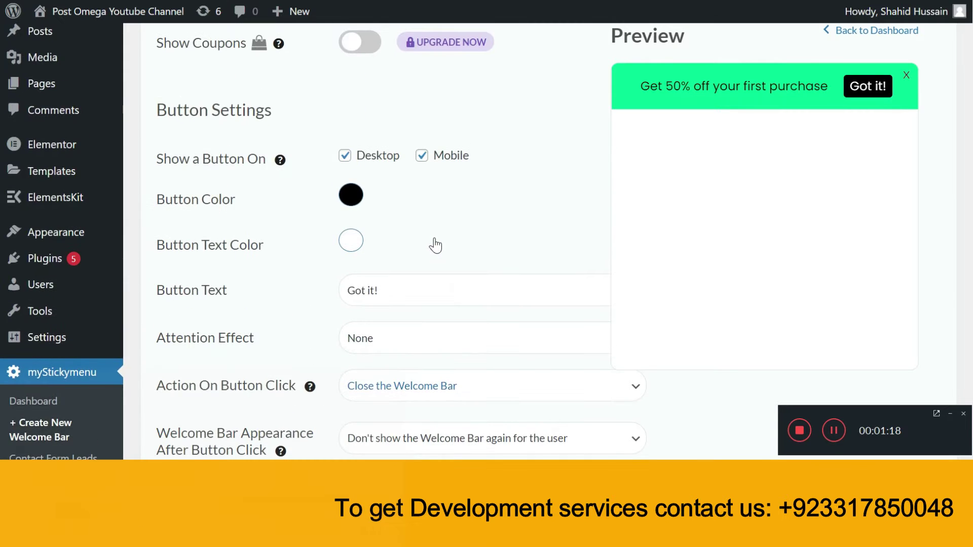
{"action": "scroll", "coordinate": [434, 239], "scroll_direction": "down", "scroll_amount": 6}
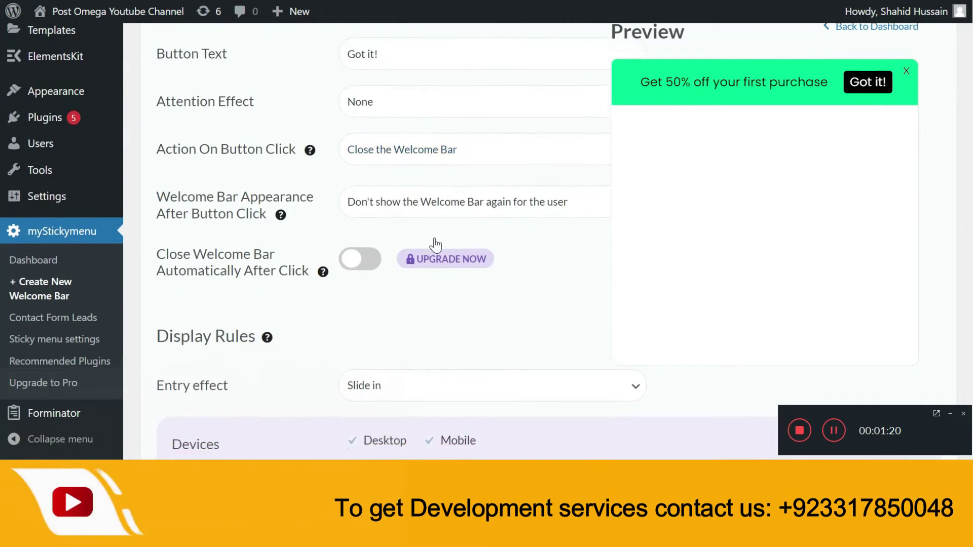
{"action": "scroll", "coordinate": [435, 240], "scroll_direction": "down", "scroll_amount": 5}
{"action": "scroll", "coordinate": [435, 239], "scroll_direction": "up", "scroll_amount": 9}
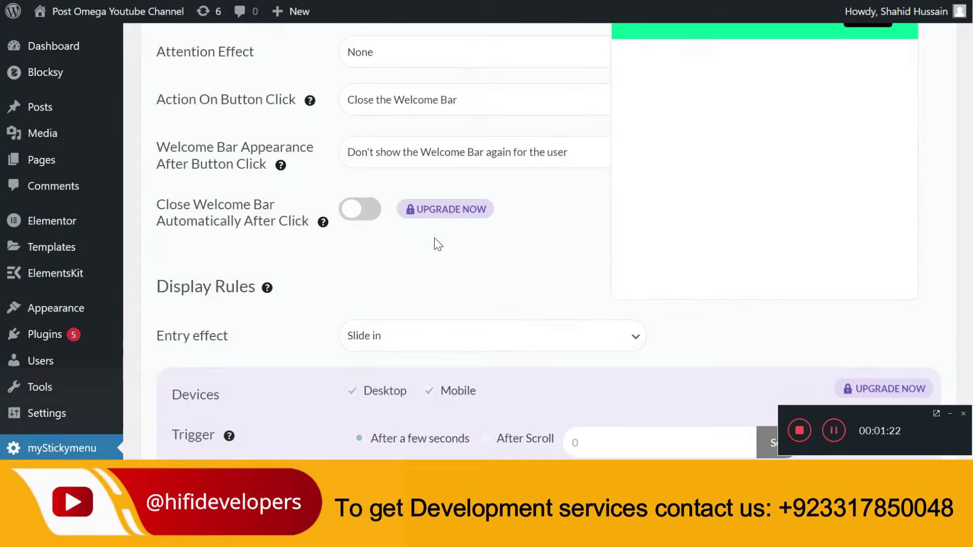
{"action": "scroll", "coordinate": [434, 238], "scroll_direction": "up", "scroll_amount": 1}
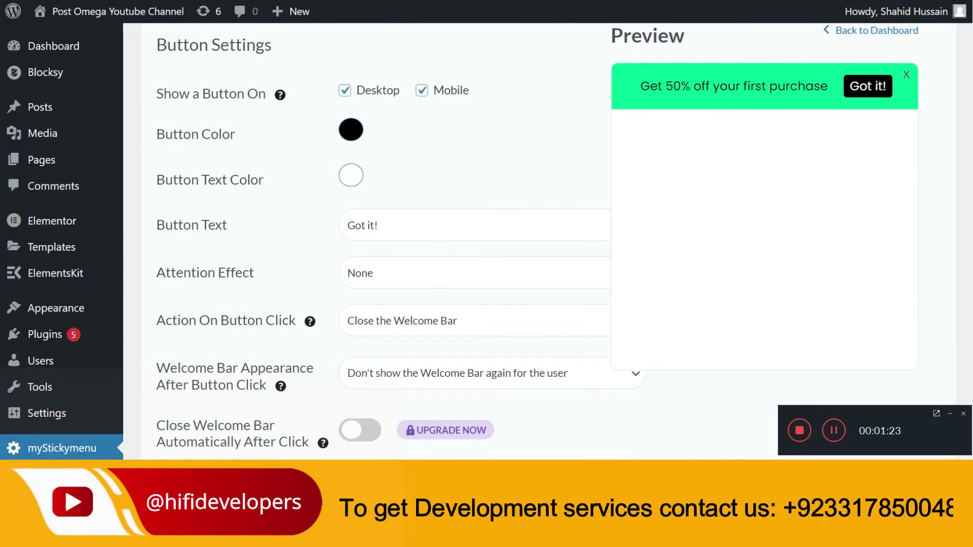
{"action": "left_click", "coordinate": [425, 378]}
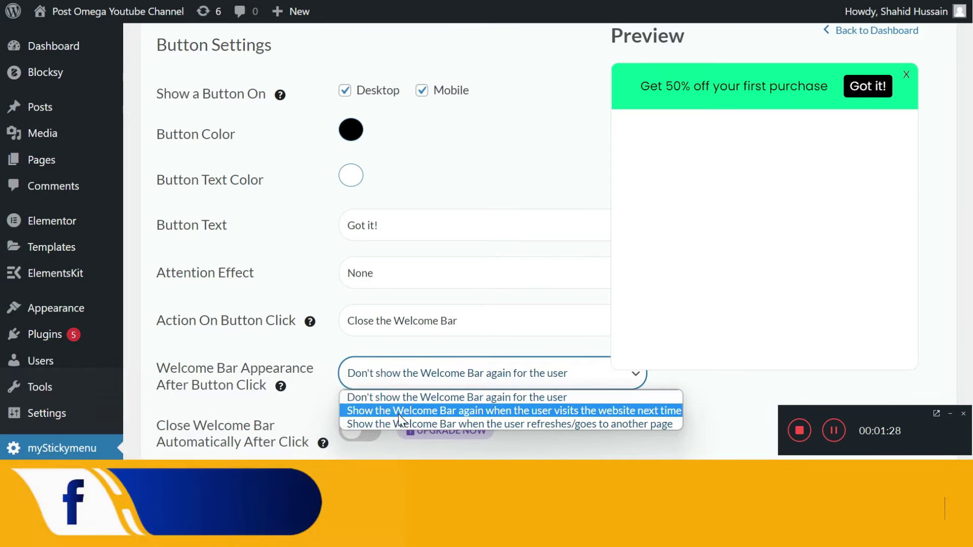
{"action": "left_click", "coordinate": [388, 426]}
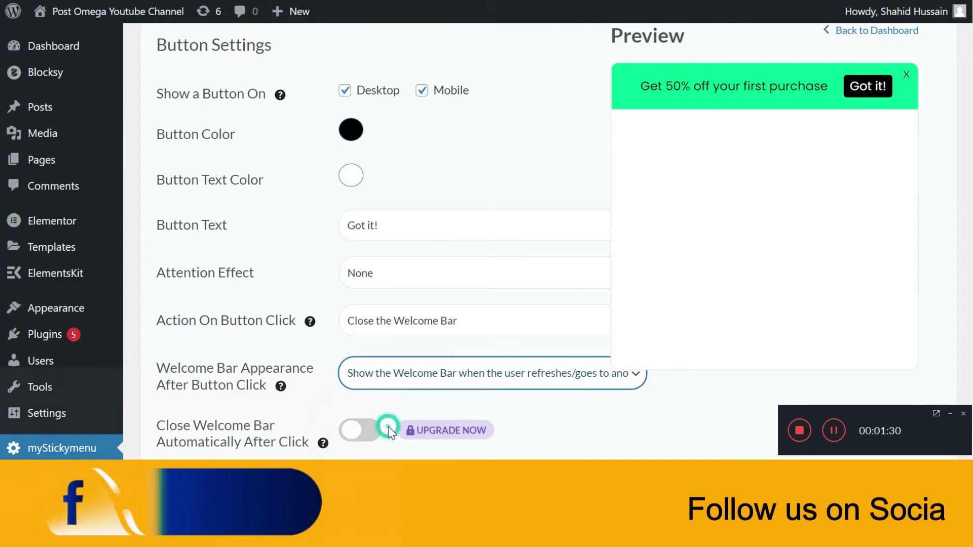
Step: Set the welcome bar's entry effect to Fade in the display rules and check the preview
{"action": "scroll", "coordinate": [395, 390], "scroll_direction": "down", "scroll_amount": 3}
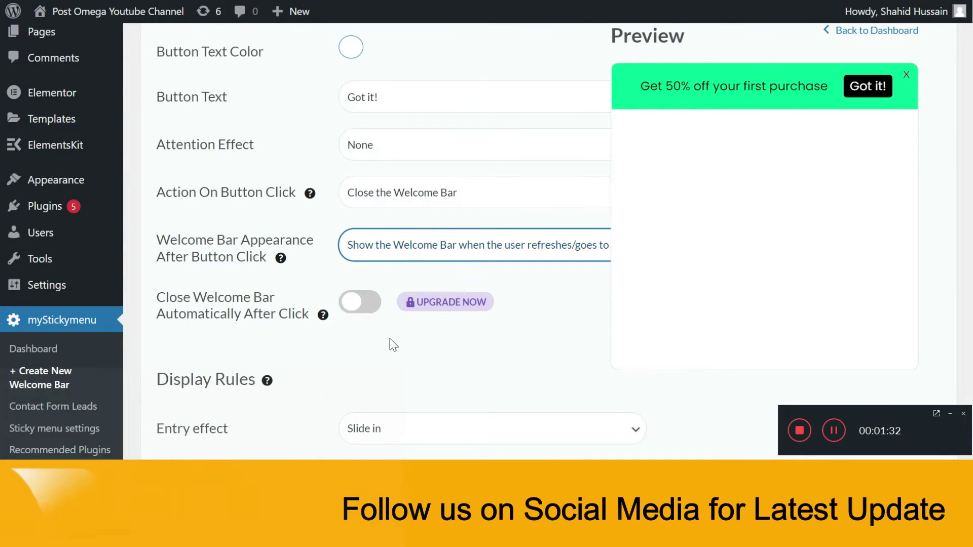
{"action": "scroll", "coordinate": [403, 364], "scroll_direction": "down", "scroll_amount": 3}
{"action": "left_click", "coordinate": [427, 300]}
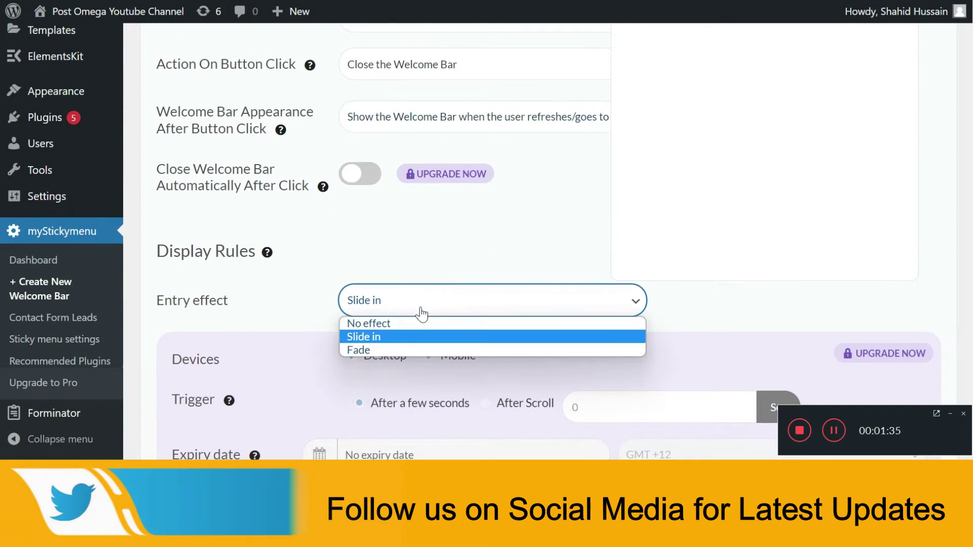
{"action": "left_click", "coordinate": [387, 347]}
{"action": "scroll", "coordinate": [505, 195], "scroll_direction": "up", "scroll_amount": 4}
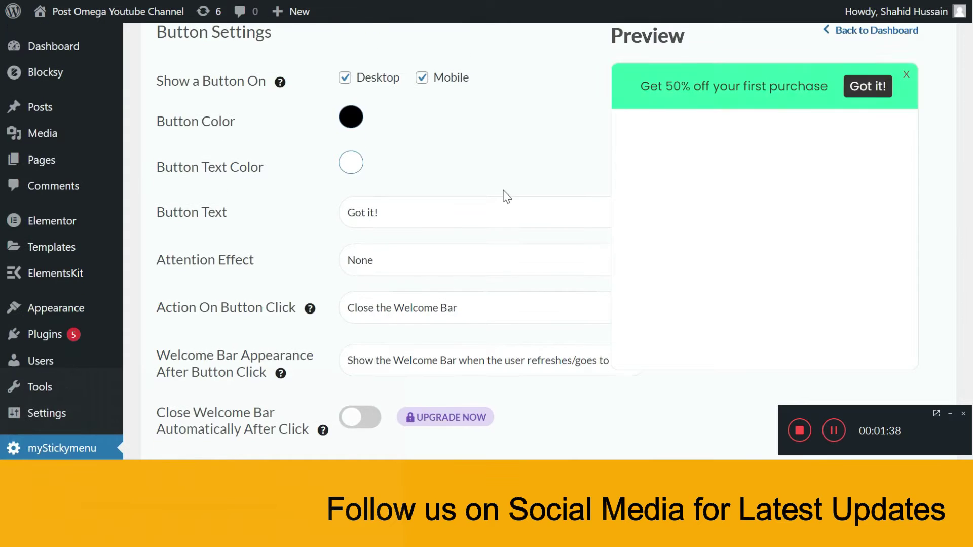
{"action": "scroll", "coordinate": [506, 196], "scroll_direction": "down", "scroll_amount": 3}
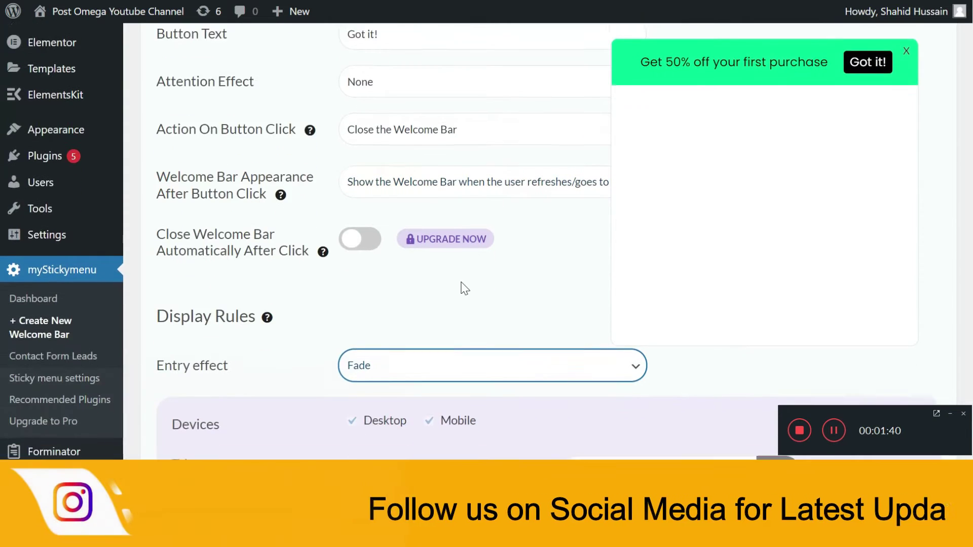
Step: Change the welcome bar's entry effect to Slide in under the display rules
{"action": "scroll", "coordinate": [461, 285], "scroll_direction": "down", "scroll_amount": 3}
{"action": "left_click", "coordinate": [410, 247]}
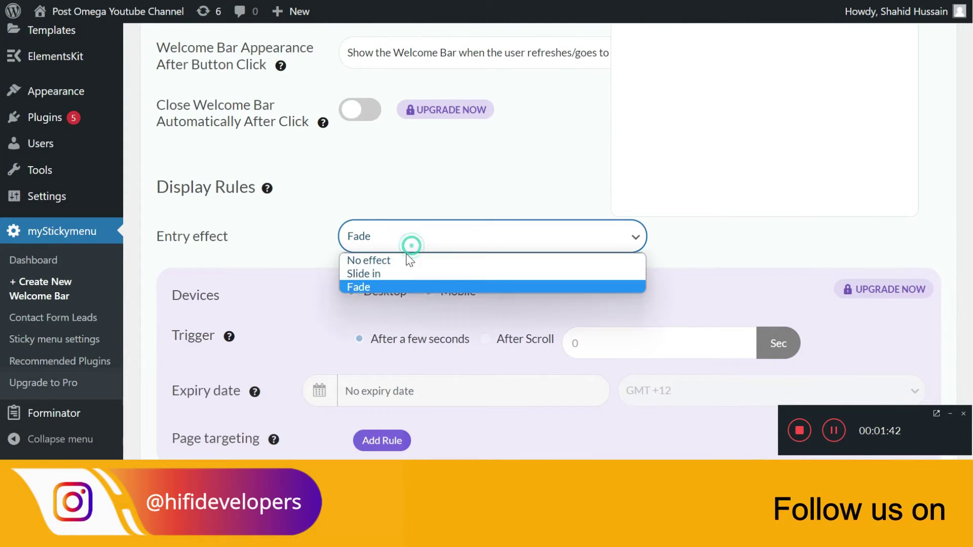
{"action": "left_click", "coordinate": [396, 274]}
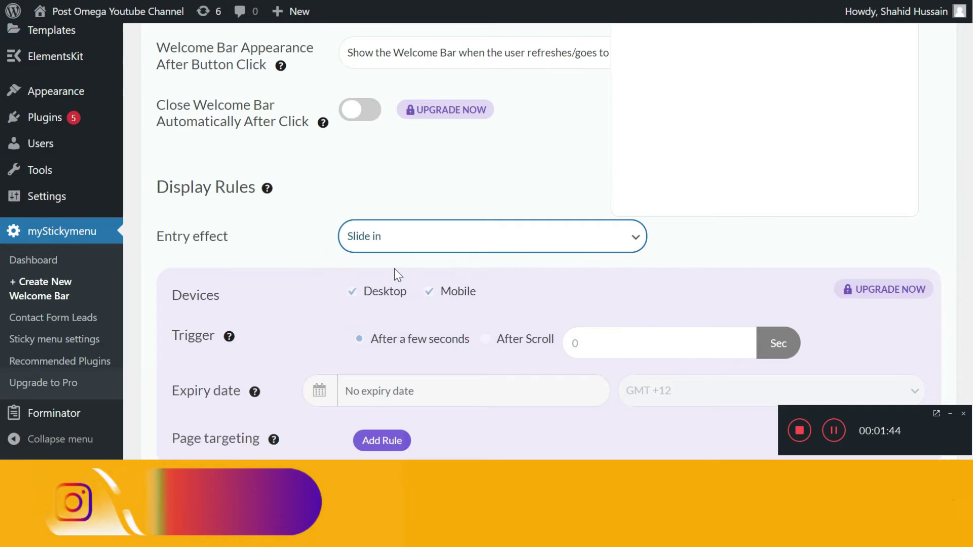
Step: Add a page targeting rule that uses Show on with a specific page
{"action": "scroll", "coordinate": [396, 274], "scroll_direction": "down", "scroll_amount": 1}
{"action": "scroll", "coordinate": [394, 269], "scroll_direction": "down", "scroll_amount": 2}
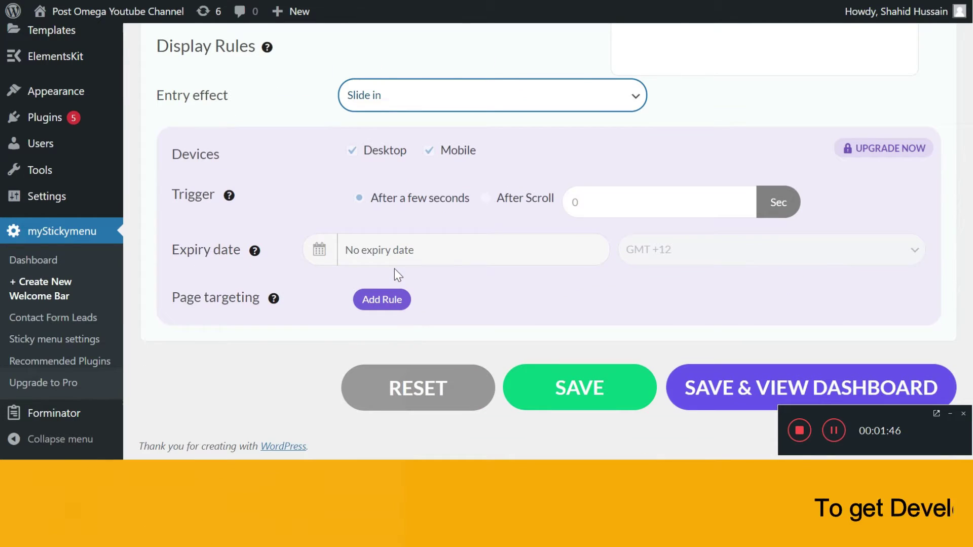
{"action": "left_click", "coordinate": [391, 303]}
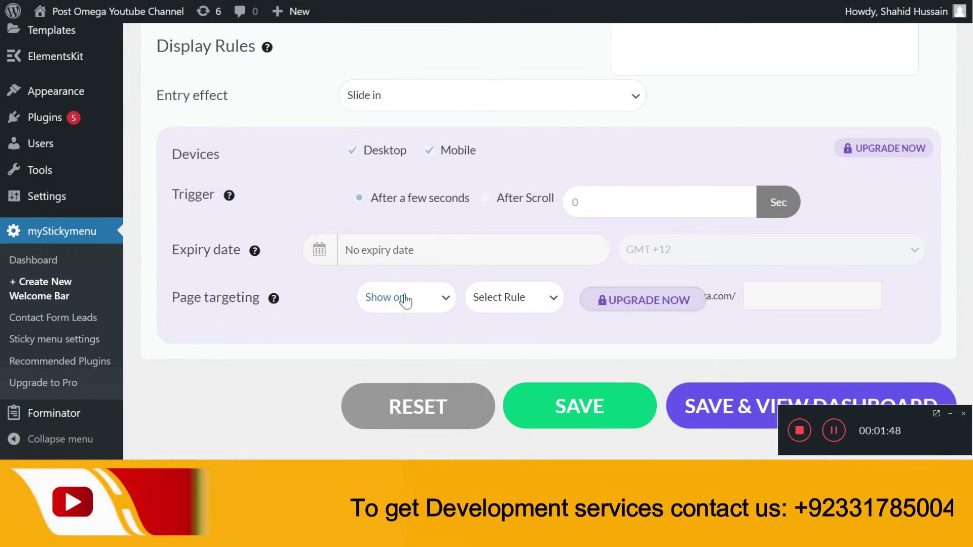
{"action": "left_click", "coordinate": [388, 302]}
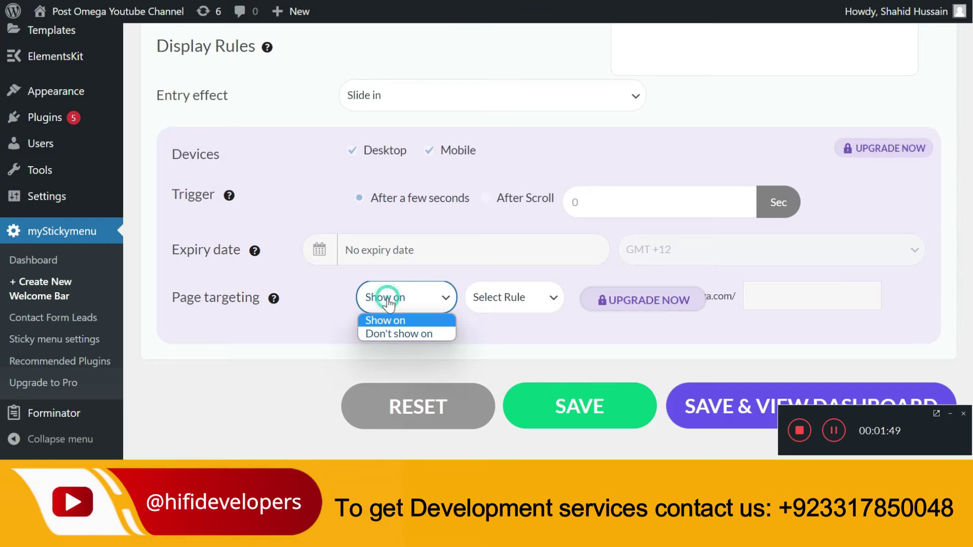
{"action": "left_click", "coordinate": [507, 298]}
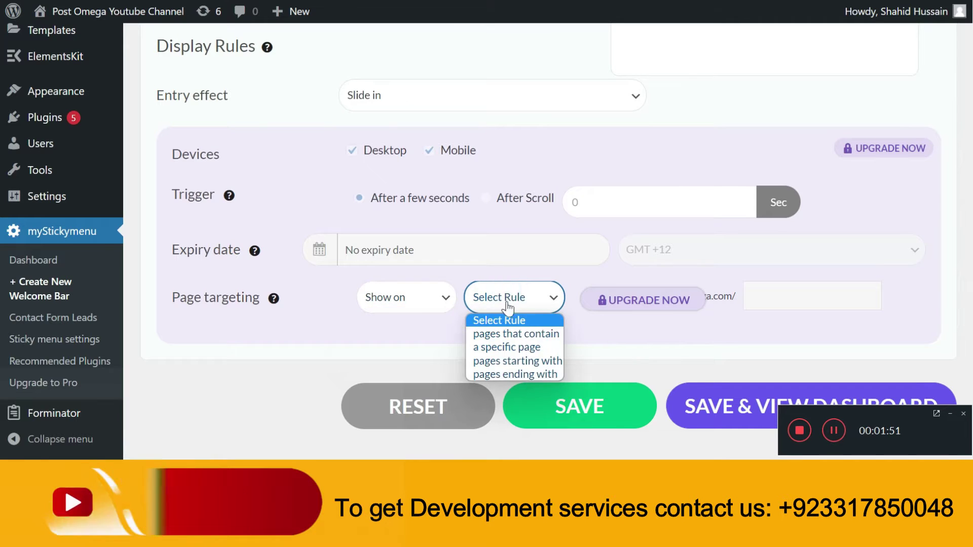
{"action": "left_click", "coordinate": [502, 348]}
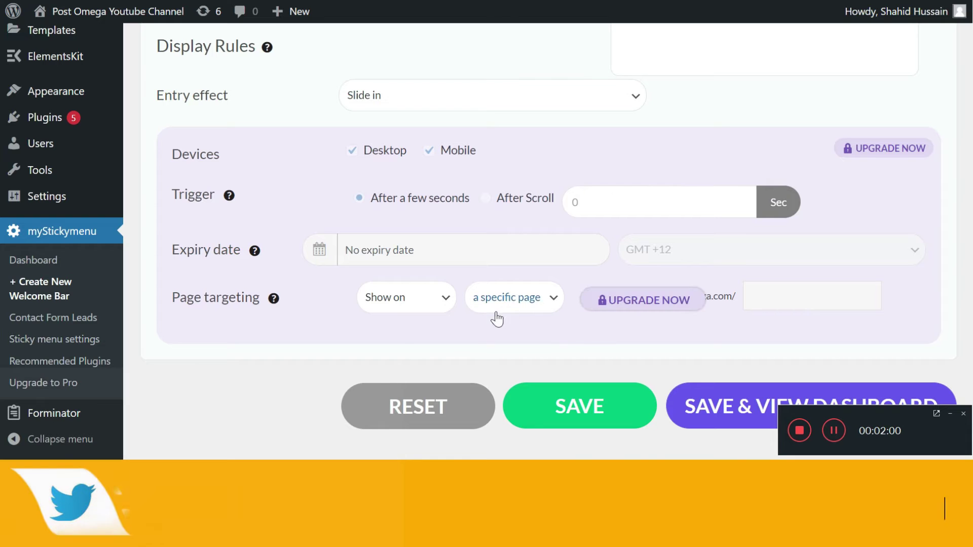
Step: Switch the page targeting rule's condition to Don't show on
{"action": "scroll", "coordinate": [478, 338], "scroll_direction": "down", "scroll_amount": 1}
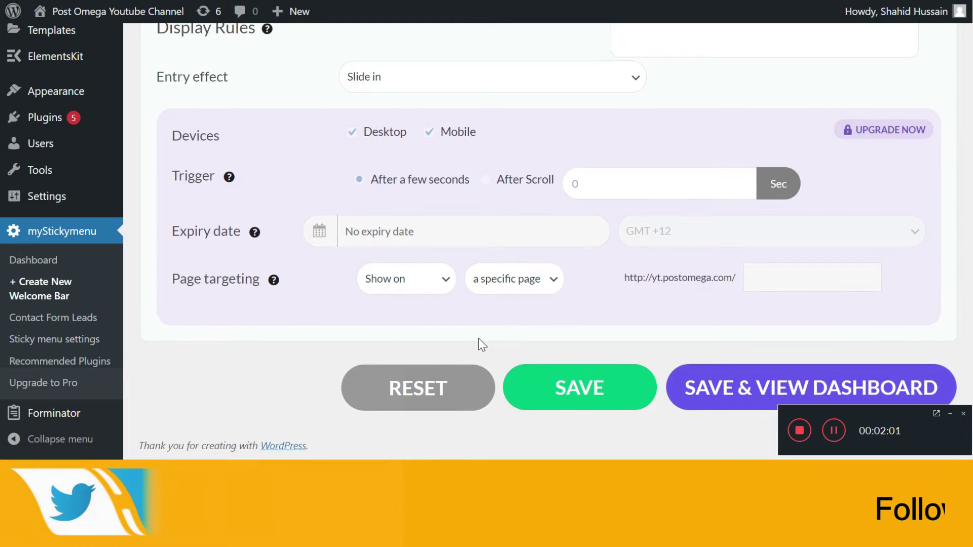
{"action": "left_click", "coordinate": [443, 289]}
{"action": "left_click", "coordinate": [405, 316]}
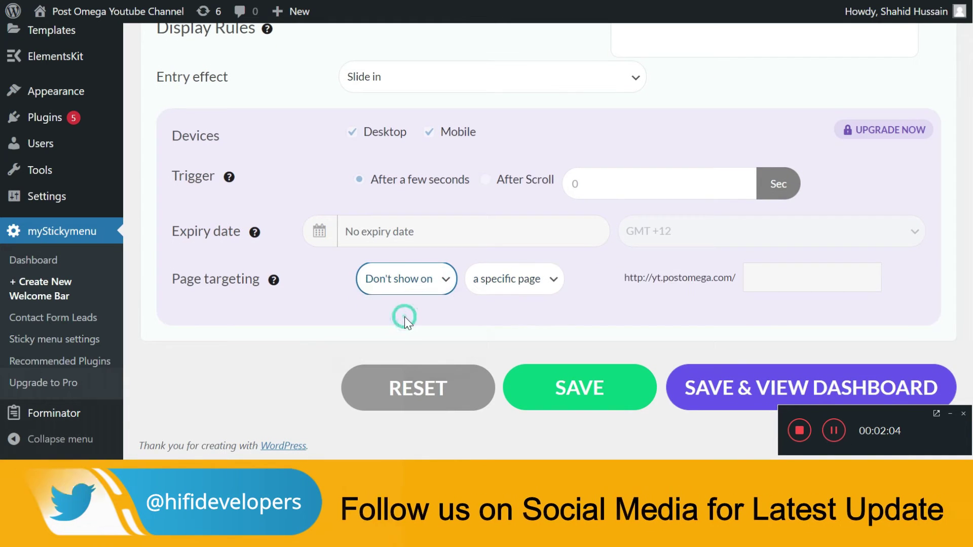
{"action": "mouse_move", "coordinate": [430, 280]}
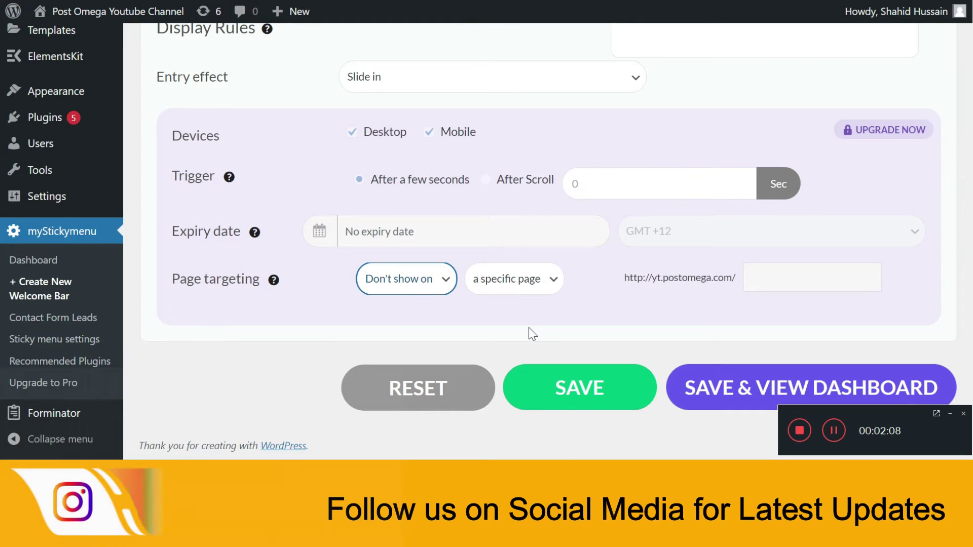
Step: Save the welcome bar settings and turn the bar on for the site
{"action": "scroll", "coordinate": [528, 327], "scroll_direction": "up", "scroll_amount": 3}
{"action": "scroll", "coordinate": [529, 341], "scroll_direction": "down", "scroll_amount": 3}
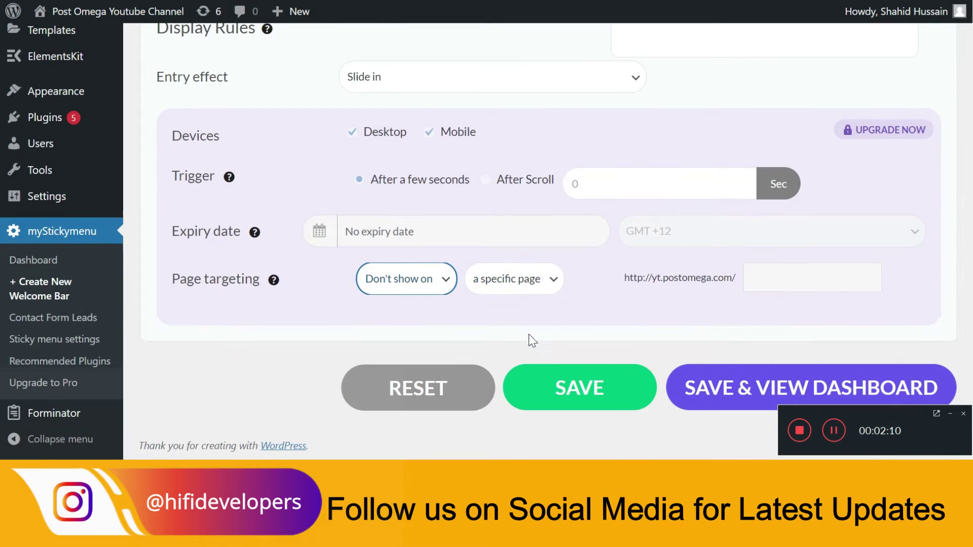
{"action": "left_click", "coordinate": [570, 396]}
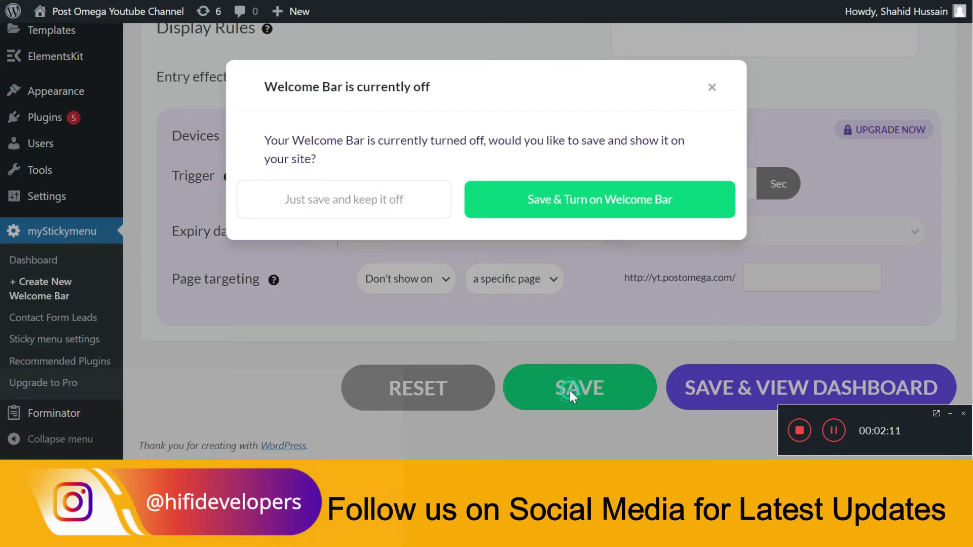
{"action": "left_click", "coordinate": [518, 205]}
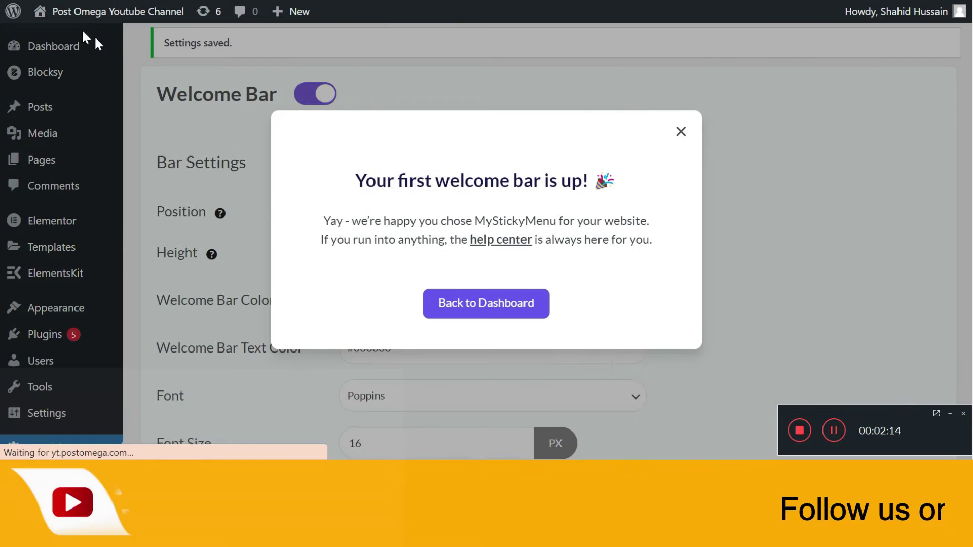
Step: Visit the website in a new tab, check the welcome bar on the home page, and return to the plugin settings
{"action": "mouse_move", "coordinate": [84, 20]}
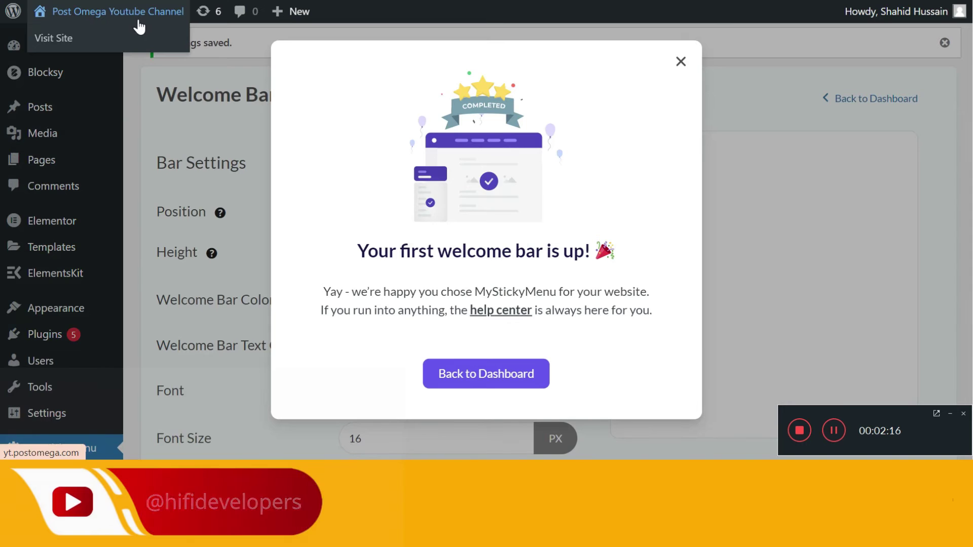
{"action": "right_click", "coordinate": [57, 43]}
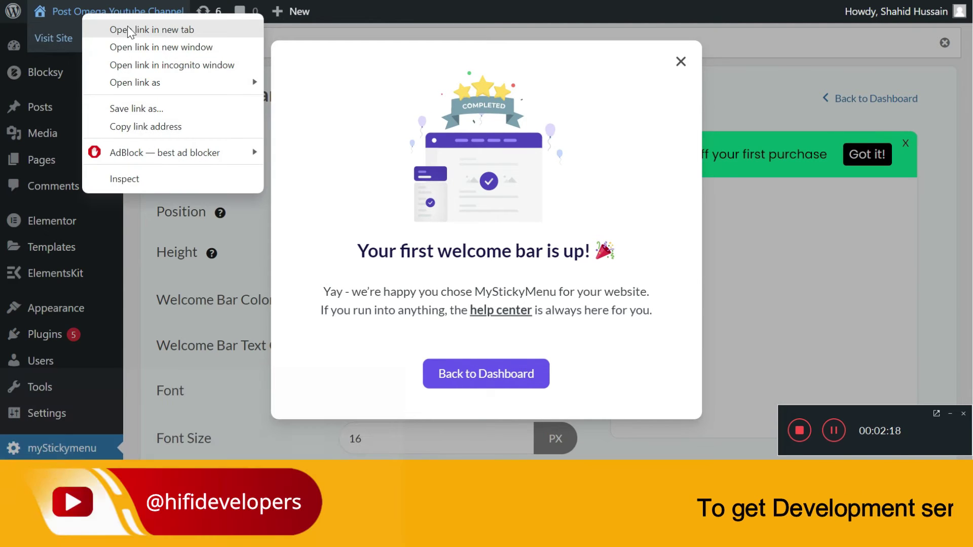
{"action": "left_click", "coordinate": [127, 28]}
{"action": "key", "text": "ctrl+Tab"}
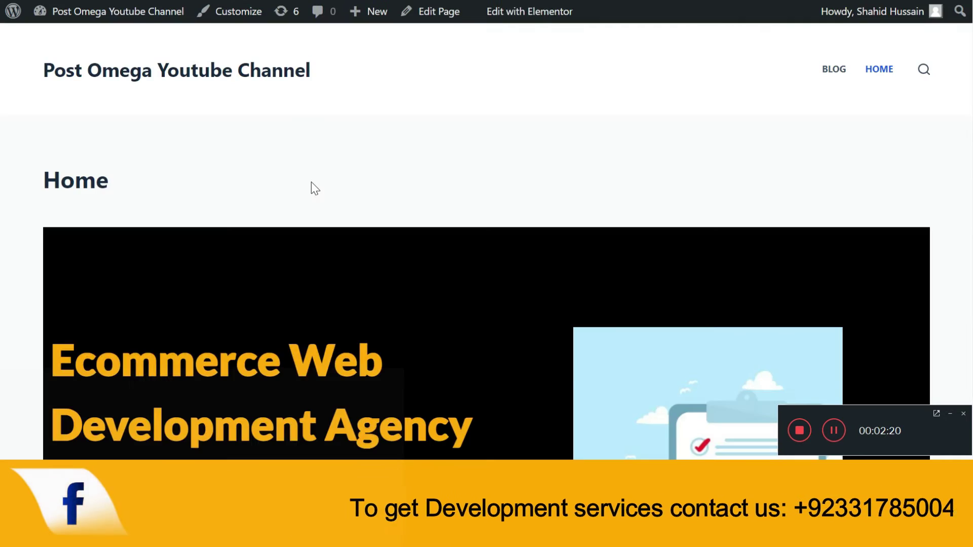
{"action": "scroll", "coordinate": [312, 182], "scroll_direction": "down", "scroll_amount": 8}
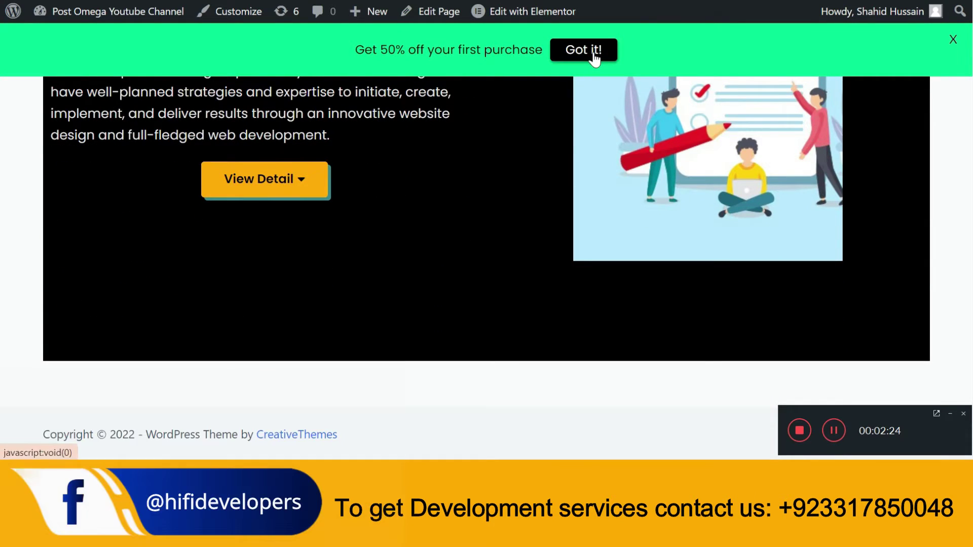
{"action": "key", "text": "ctrl+shift+Tab"}
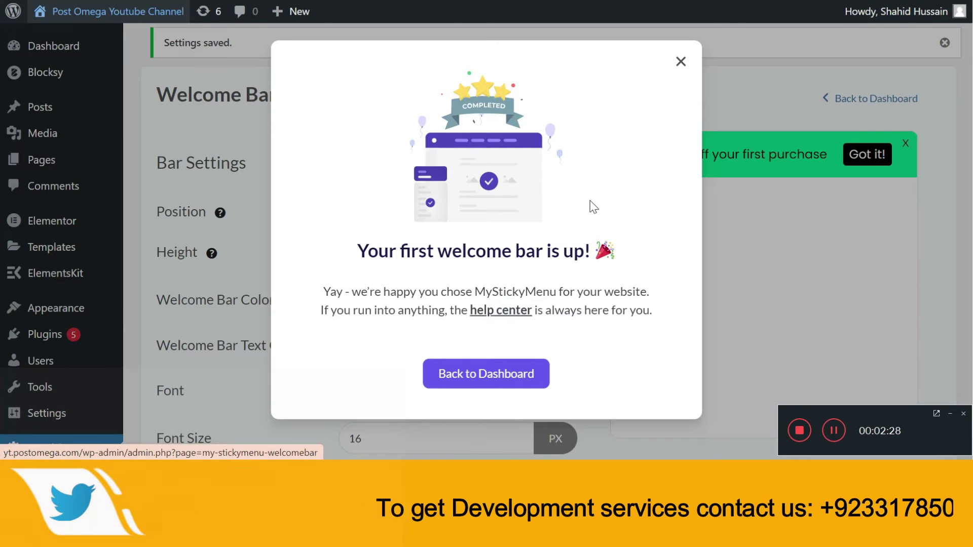
Step: Dismiss the completion message and turn on Collect leads with name and email address inputs for the welcome bar
{"action": "left_click", "coordinate": [681, 62]}
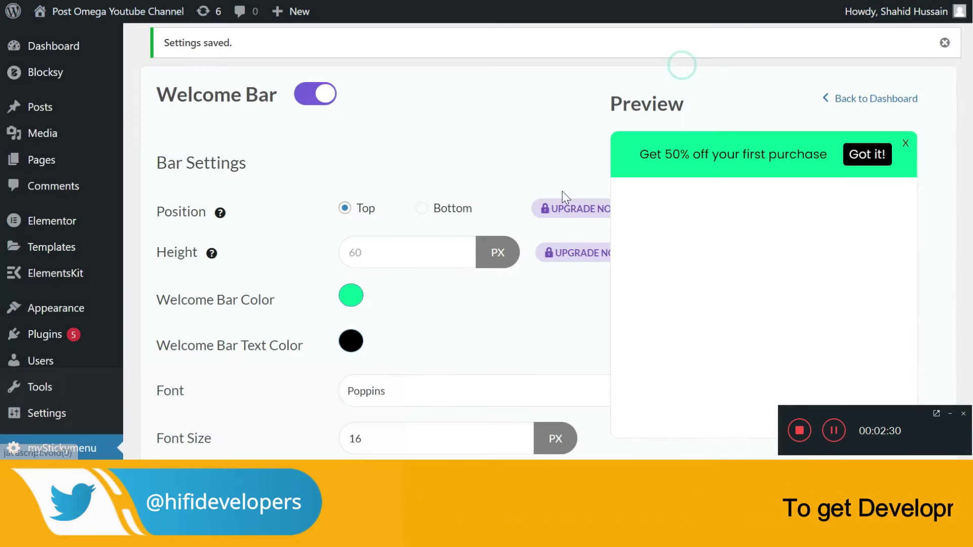
{"action": "scroll", "coordinate": [522, 275], "scroll_direction": "down", "scroll_amount": 5}
{"action": "scroll", "coordinate": [522, 275], "scroll_direction": "down", "scroll_amount": 1}
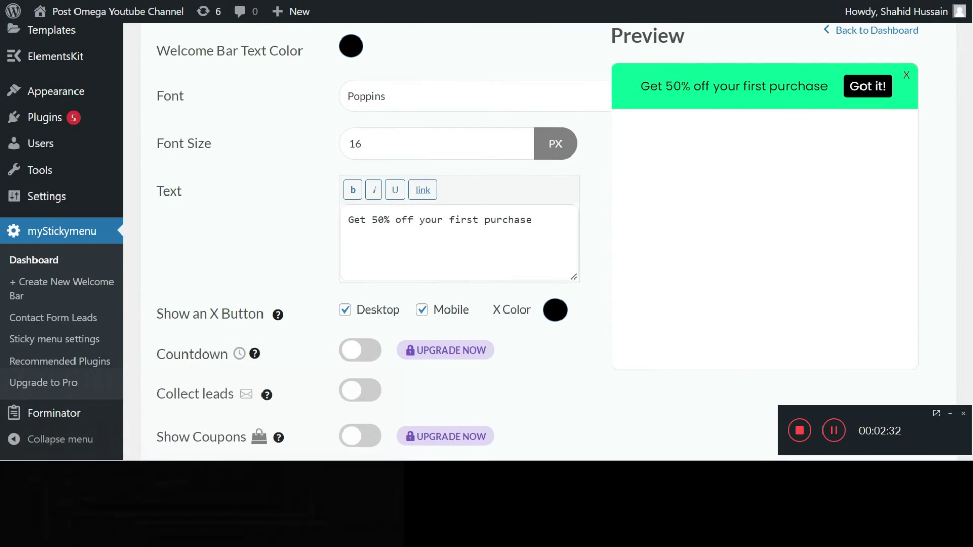
{"action": "scroll", "coordinate": [410, 308], "scroll_direction": "down", "scroll_amount": 2}
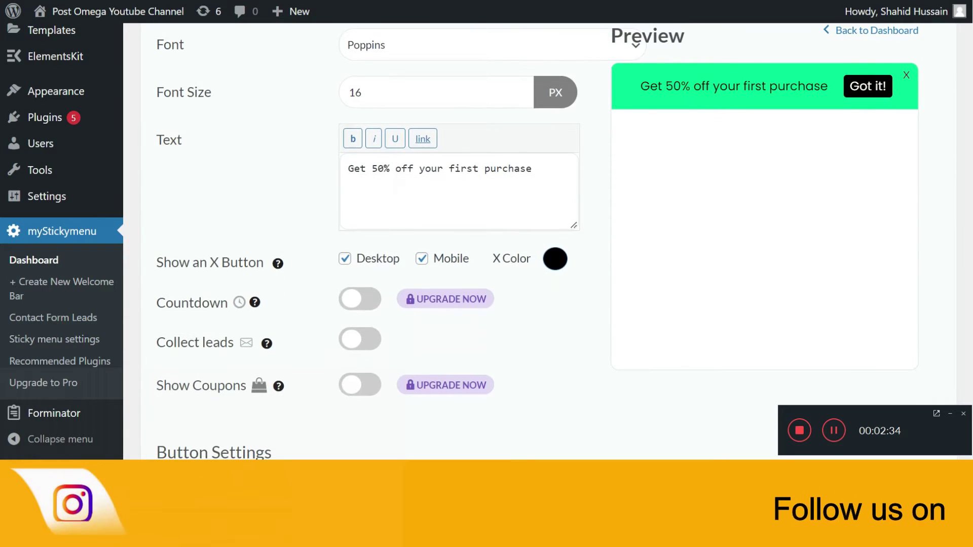
{"action": "left_click", "coordinate": [372, 316]}
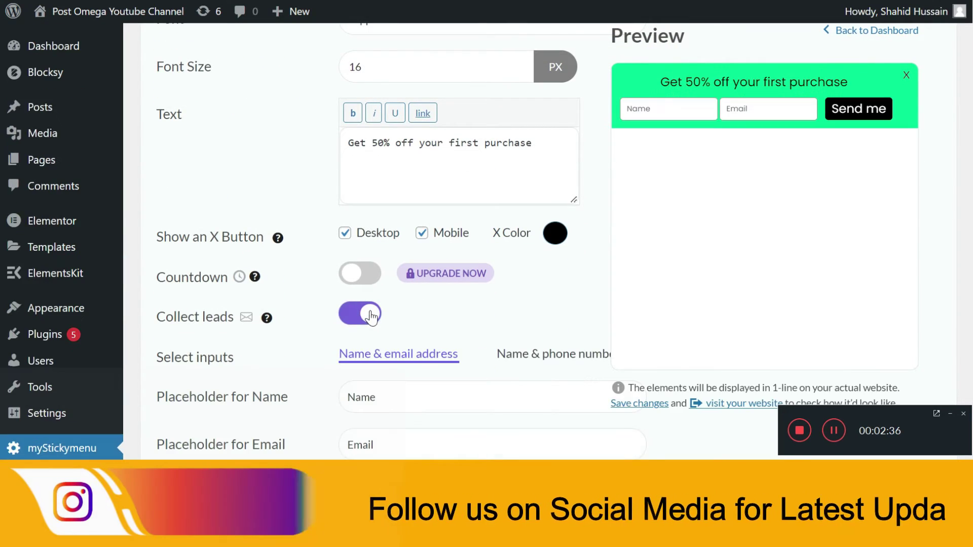
{"action": "left_click", "coordinate": [368, 315]}
{"action": "scroll", "coordinate": [470, 312], "scroll_direction": "down", "scroll_amount": 5}
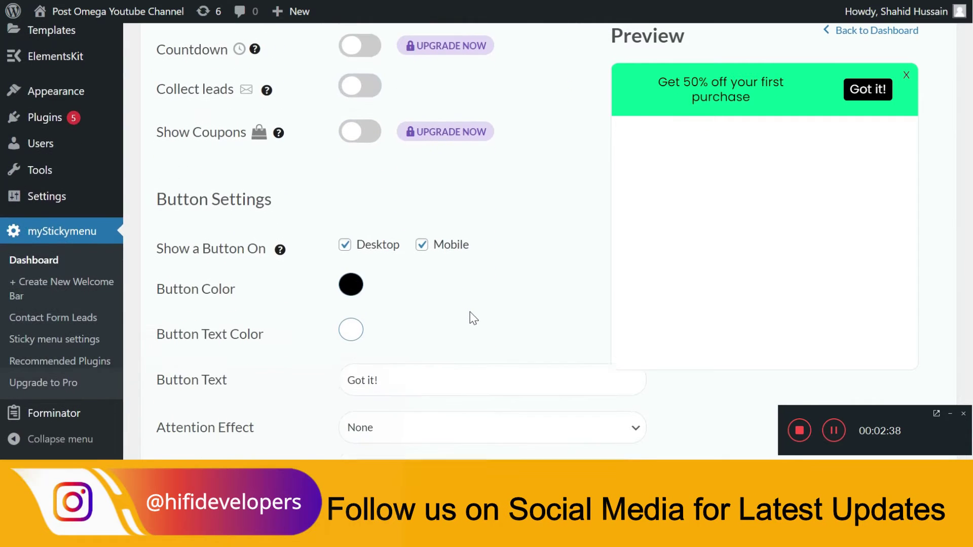
{"action": "left_click", "coordinate": [372, 75]}
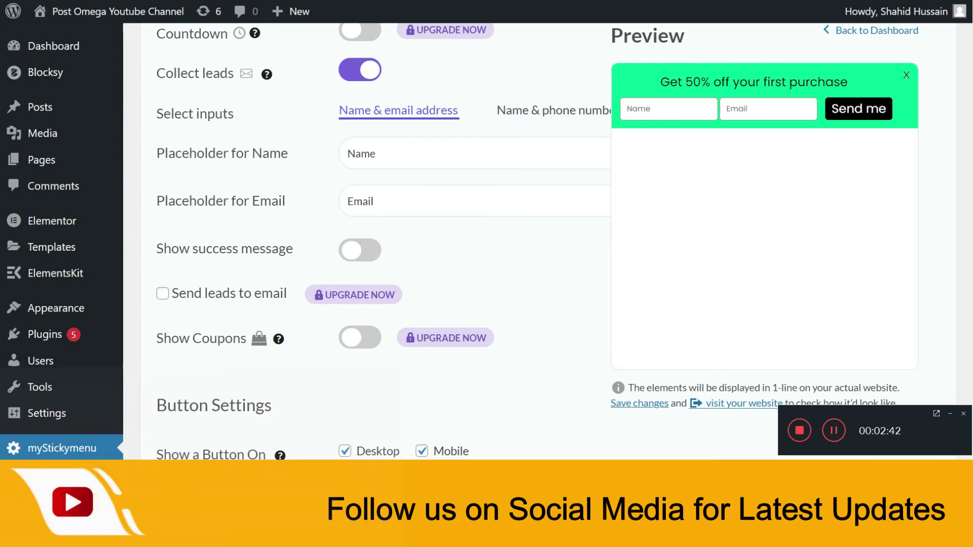
Step: Enable the success message for collected leads and make its thank-you text read "Thank you for submitting the form."
{"action": "scroll", "coordinate": [406, 193], "scroll_direction": "up", "scroll_amount": 1}
{"action": "left_click", "coordinate": [363, 263]}
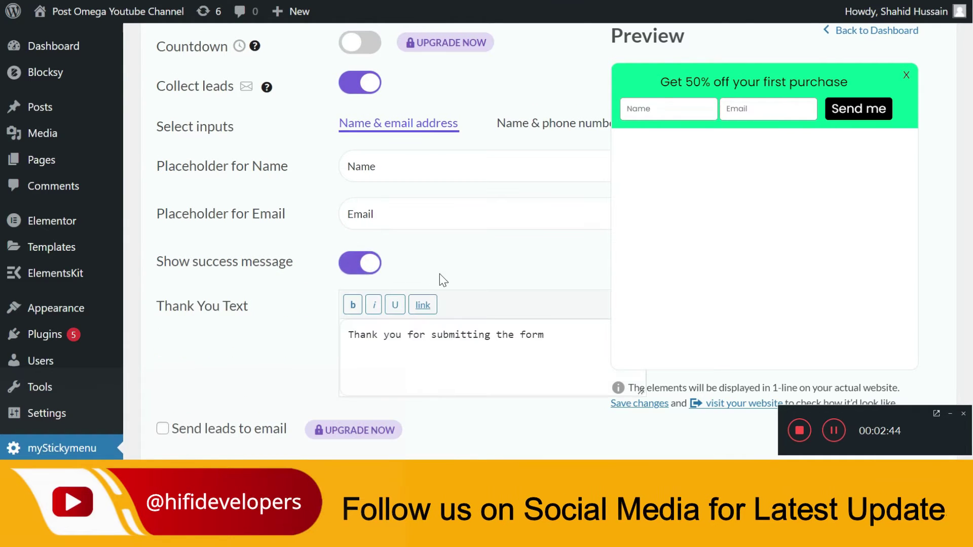
{"action": "scroll", "coordinate": [439, 276], "scroll_direction": "down", "scroll_amount": 2}
{"action": "left_click", "coordinate": [548, 233]}
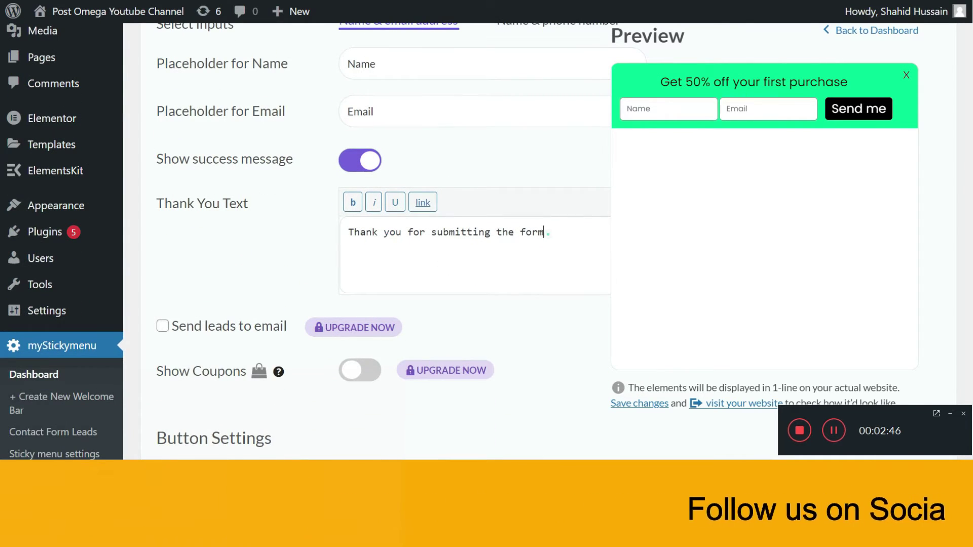
{"action": "scroll", "coordinate": [375, 243], "scroll_direction": "up", "scroll_amount": 4}
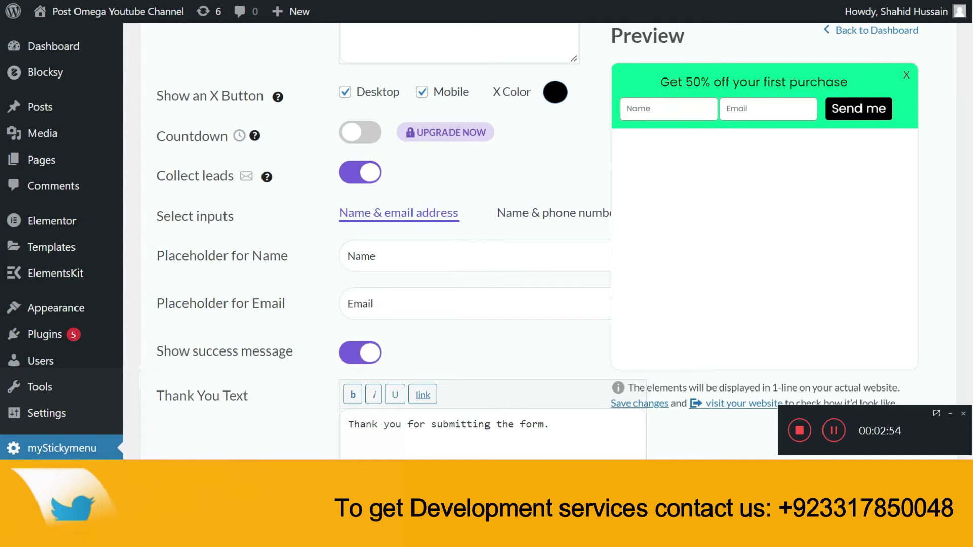
Step: Try the Shake, Swing and Wobble attention effects on the welcome bar button and settle on Flash
{"action": "scroll", "coordinate": [486, 291], "scroll_direction": "down", "scroll_amount": 6}
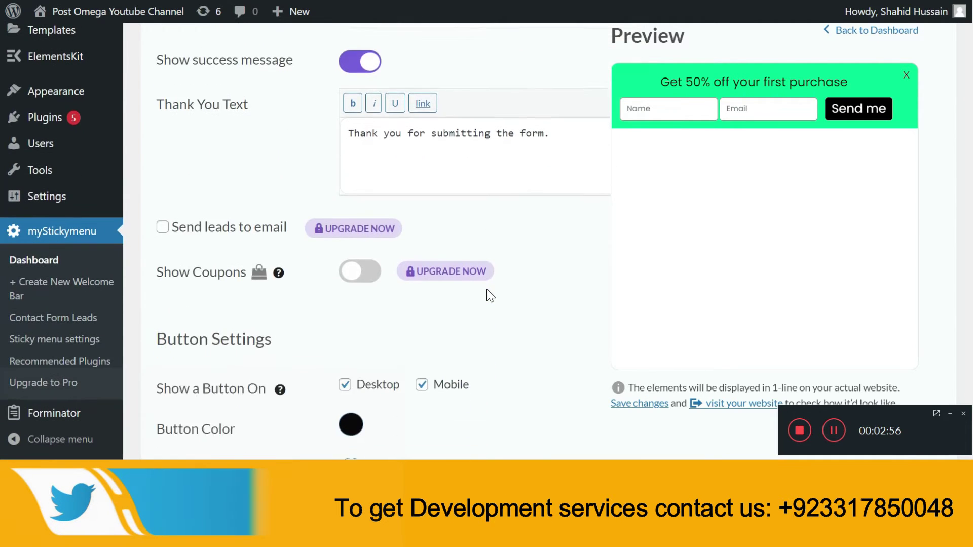
{"action": "scroll", "coordinate": [487, 290], "scroll_direction": "down", "scroll_amount": 6}
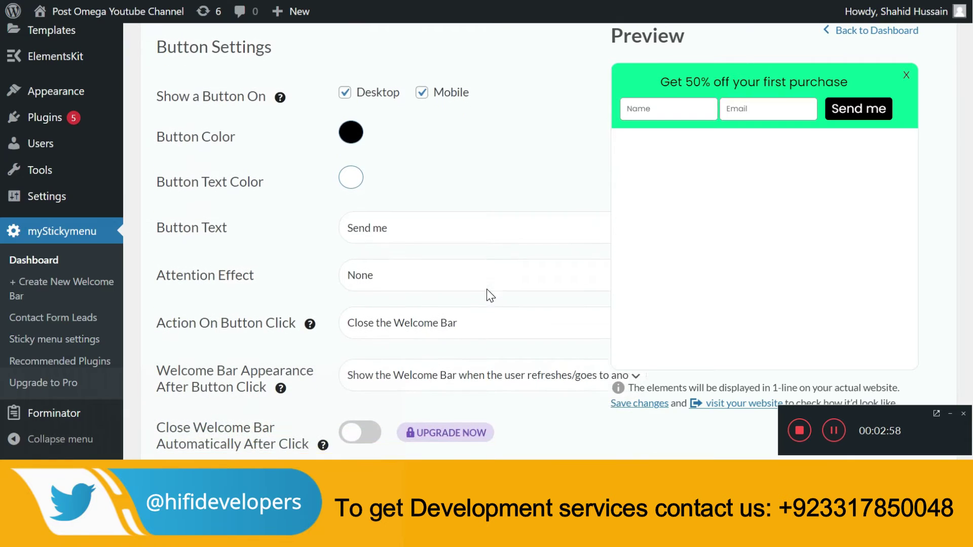
{"action": "left_click", "coordinate": [493, 268]}
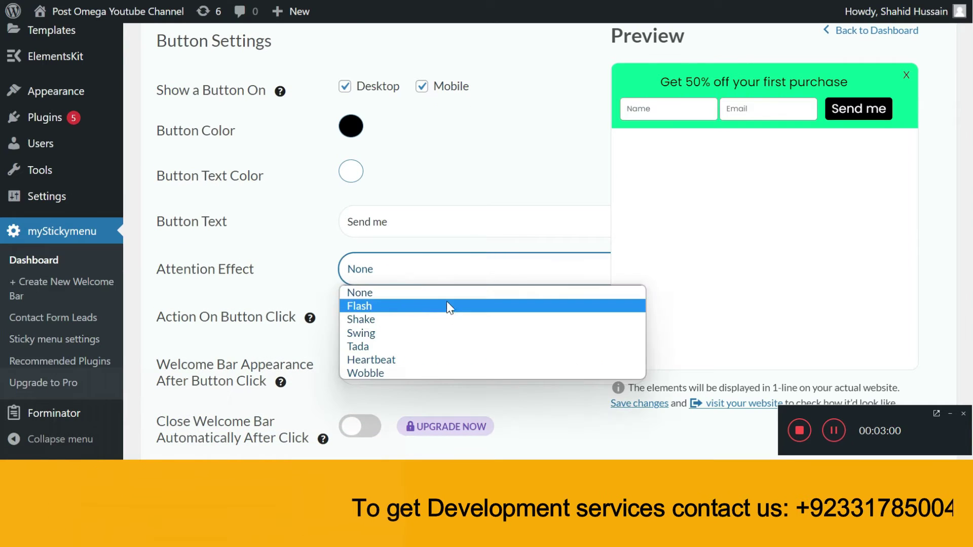
{"action": "left_click", "coordinate": [449, 319]}
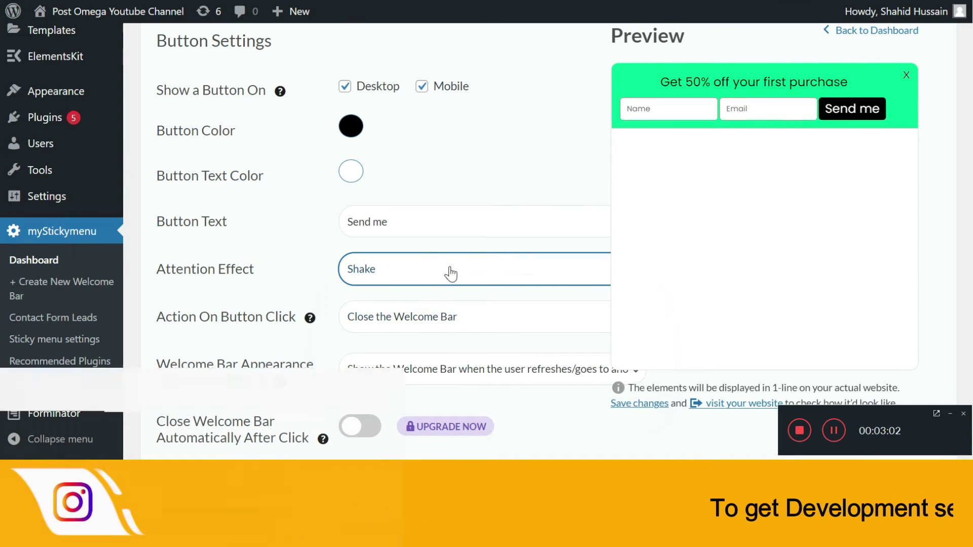
{"action": "left_click", "coordinate": [451, 270]}
{"action": "left_click", "coordinate": [400, 335]}
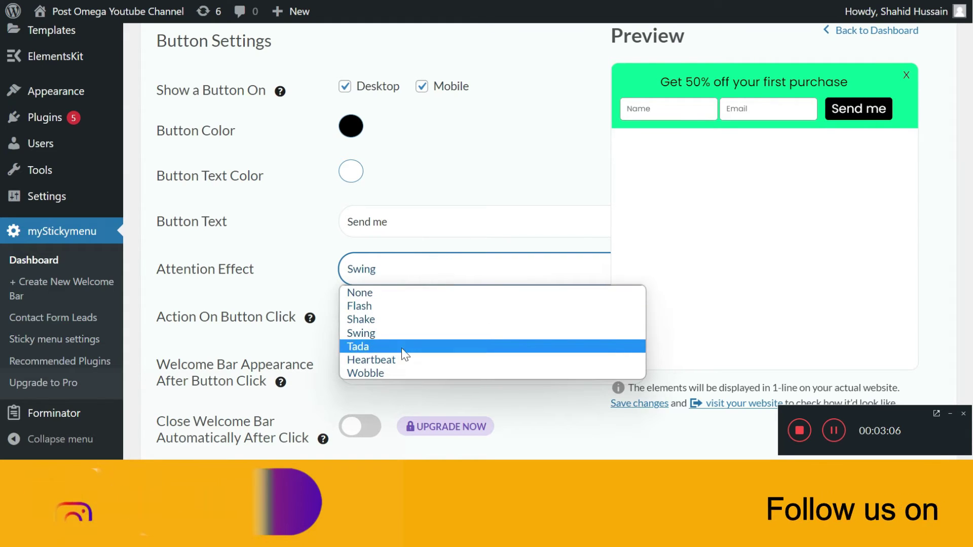
{"action": "left_click", "coordinate": [390, 373]}
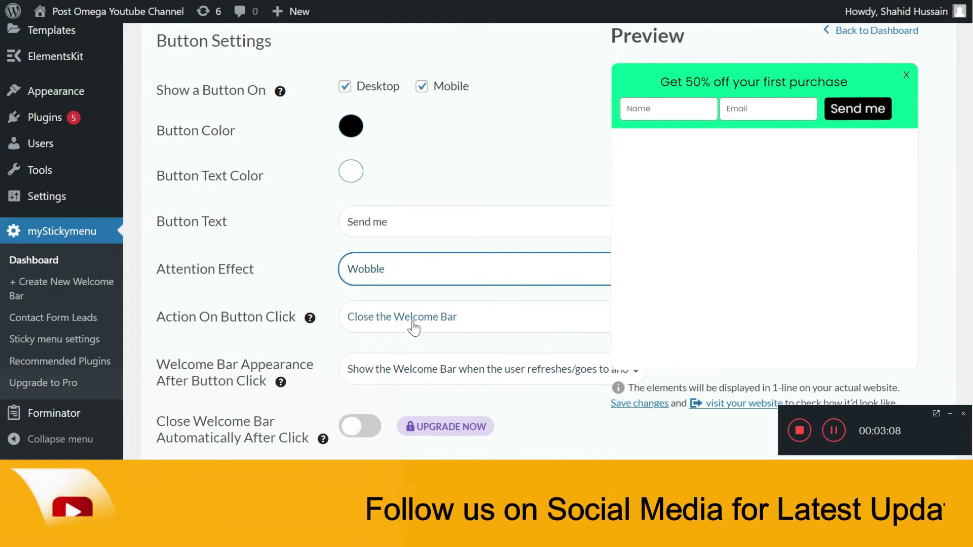
{"action": "left_click", "coordinate": [438, 280]}
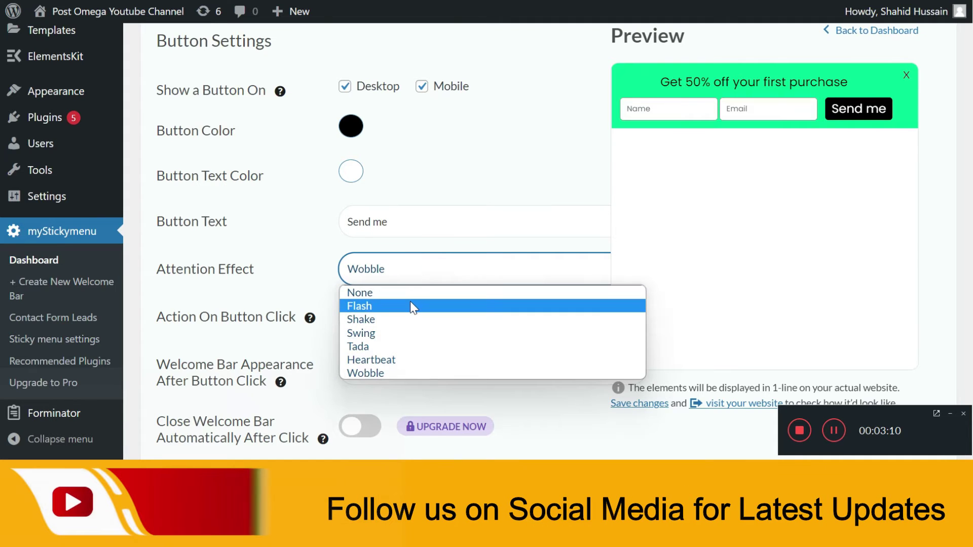
{"action": "left_click", "coordinate": [410, 302]}
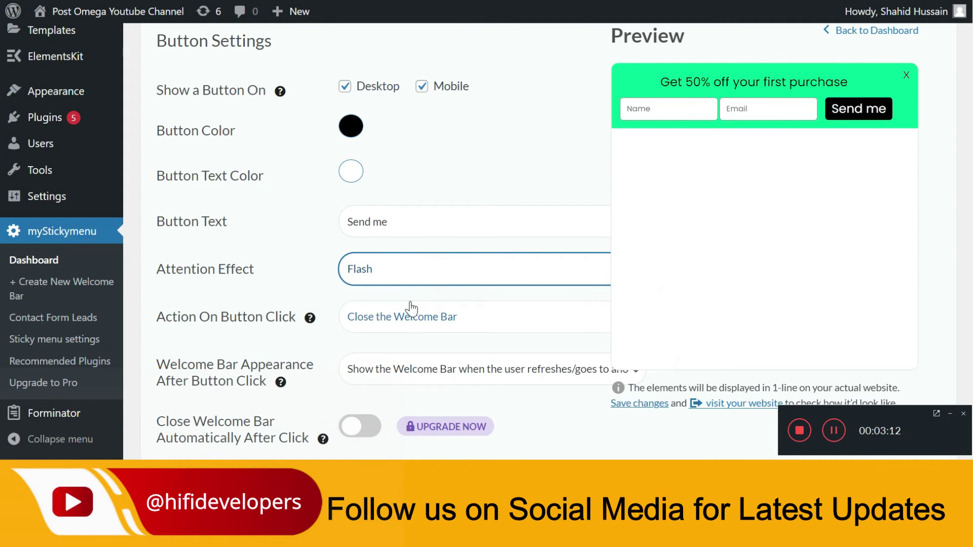
Step: Set the welcome bar's action on button click to Redirect the visitor to another URL
{"action": "scroll", "coordinate": [410, 309], "scroll_direction": "down", "scroll_amount": 2}
{"action": "left_click", "coordinate": [431, 248]}
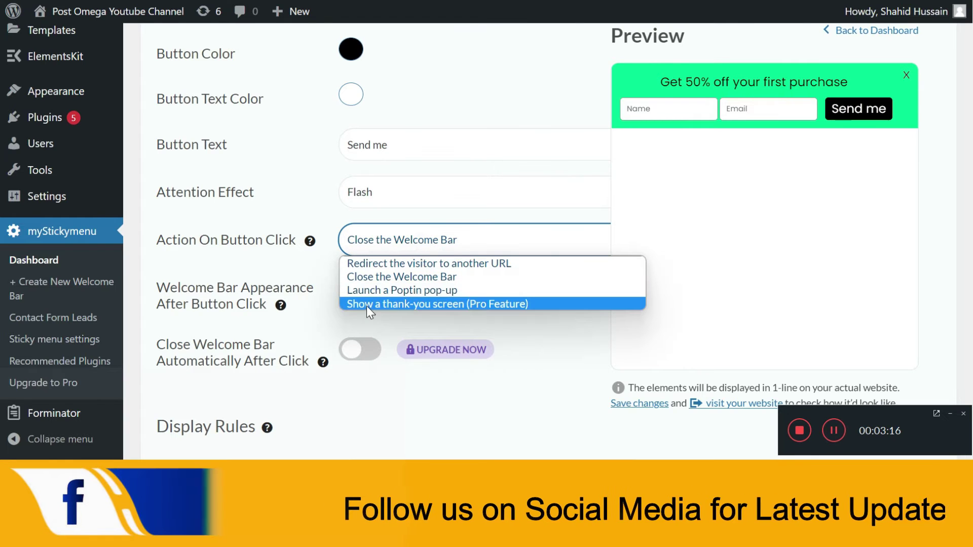
{"action": "left_click", "coordinate": [423, 265]}
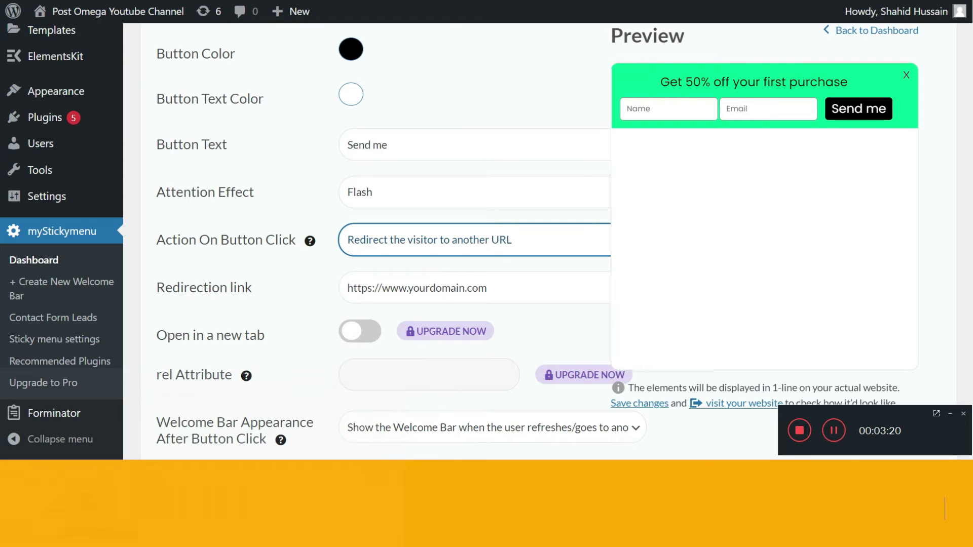
Step: Open the site's Pages list in a new tab and copy the link address of the Blog page
{"action": "scroll", "coordinate": [48, 96], "scroll_direction": "up", "scroll_amount": 4}
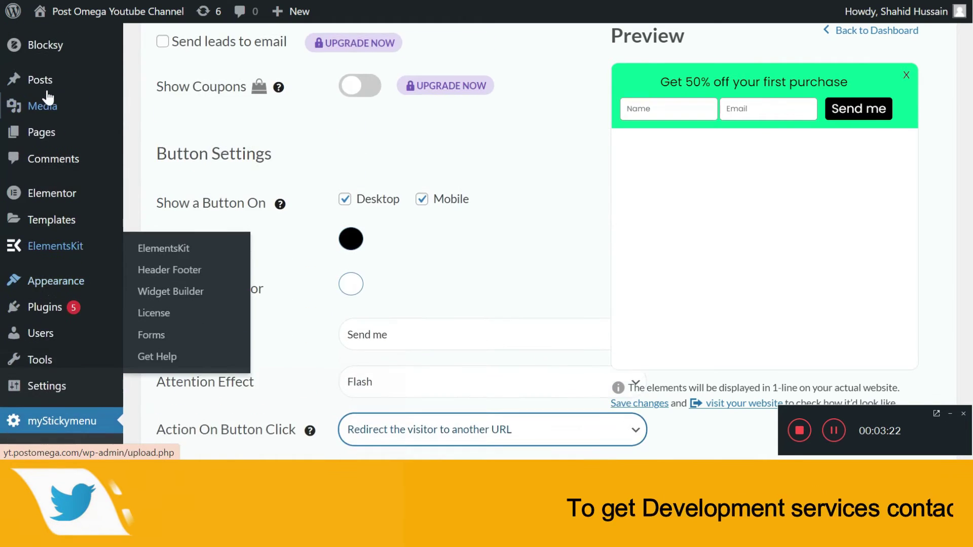
{"action": "scroll", "coordinate": [46, 90], "scroll_direction": "up", "scroll_amount": 1}
{"action": "right_click", "coordinate": [38, 154]}
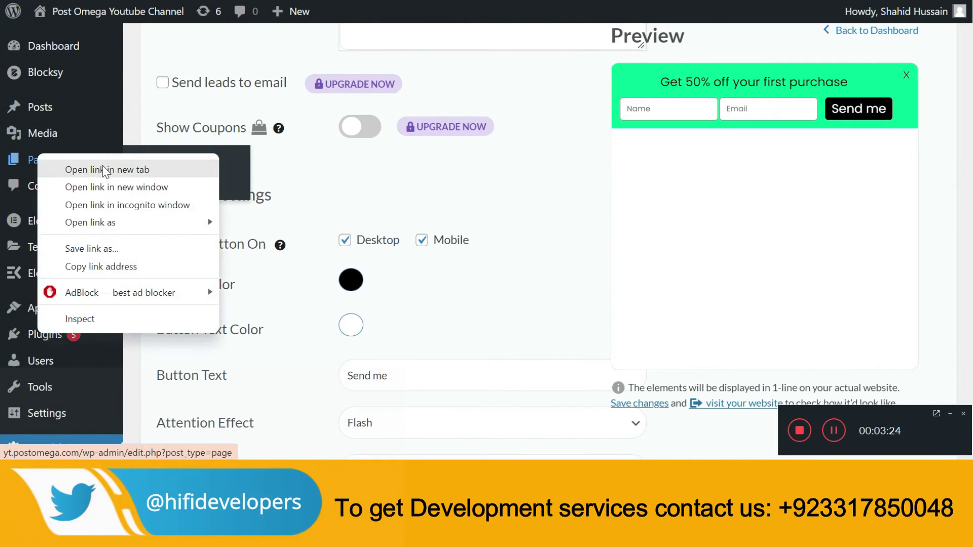
{"action": "left_click", "coordinate": [103, 170]}
{"action": "left_click", "coordinate": [410, 2]}
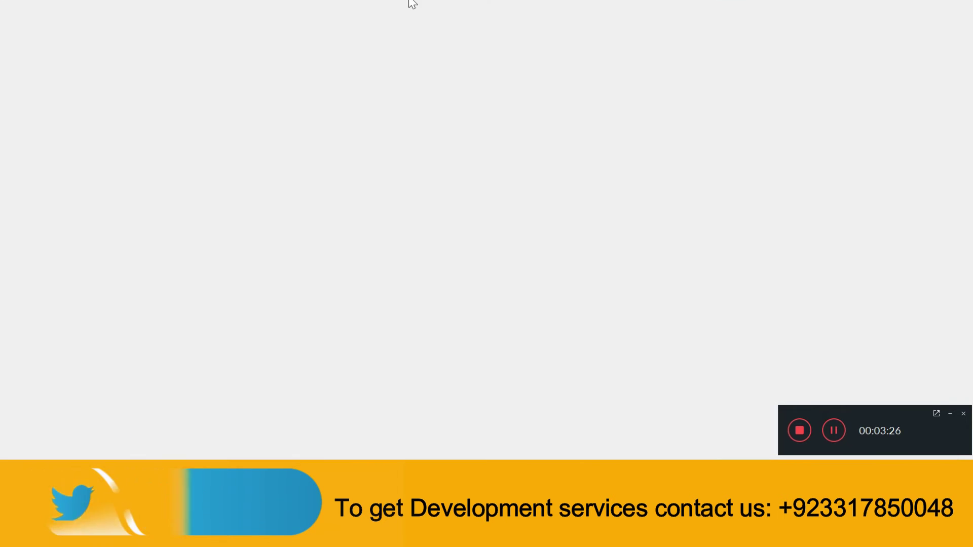
{"action": "scroll", "coordinate": [382, 242], "scroll_direction": "down", "scroll_amount": 3}
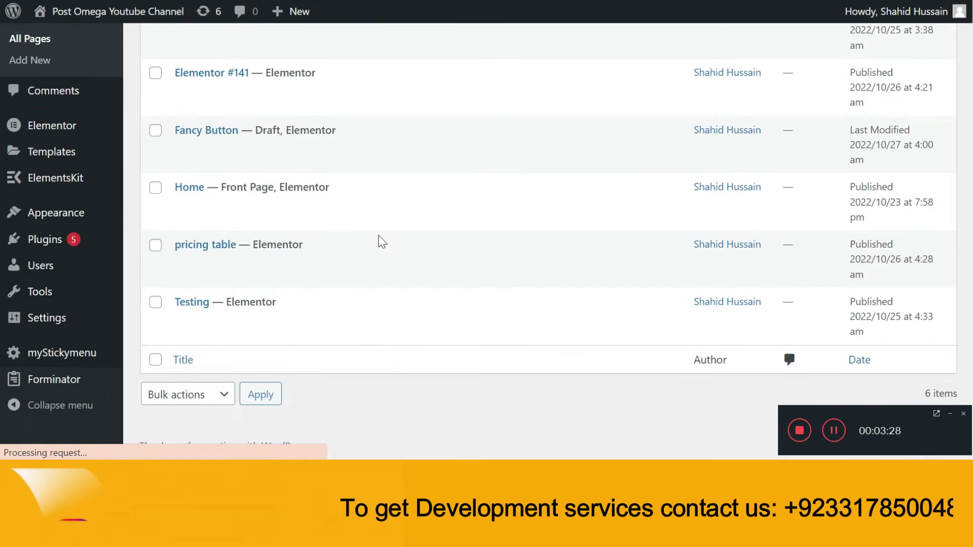
{"action": "scroll", "coordinate": [382, 242], "scroll_direction": "up", "scroll_amount": 3}
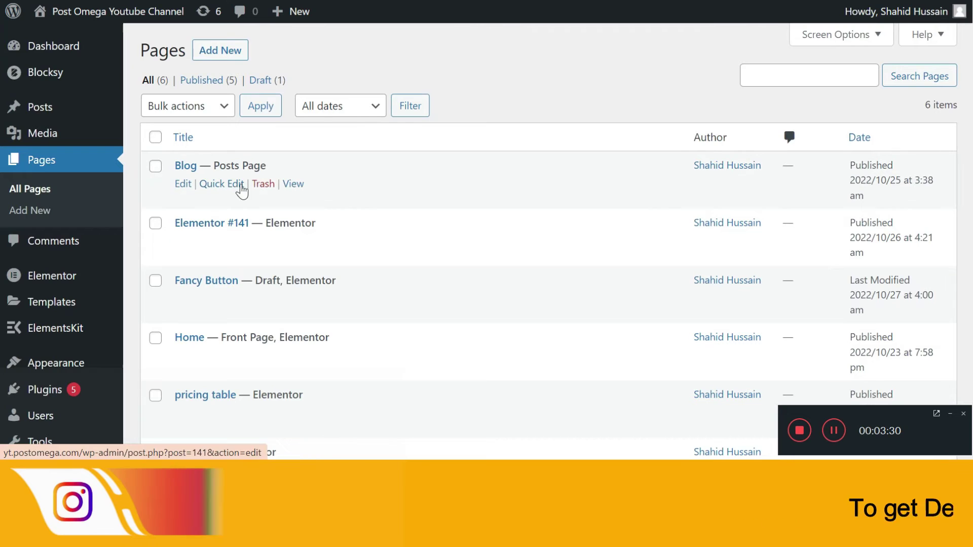
{"action": "right_click", "coordinate": [292, 188]}
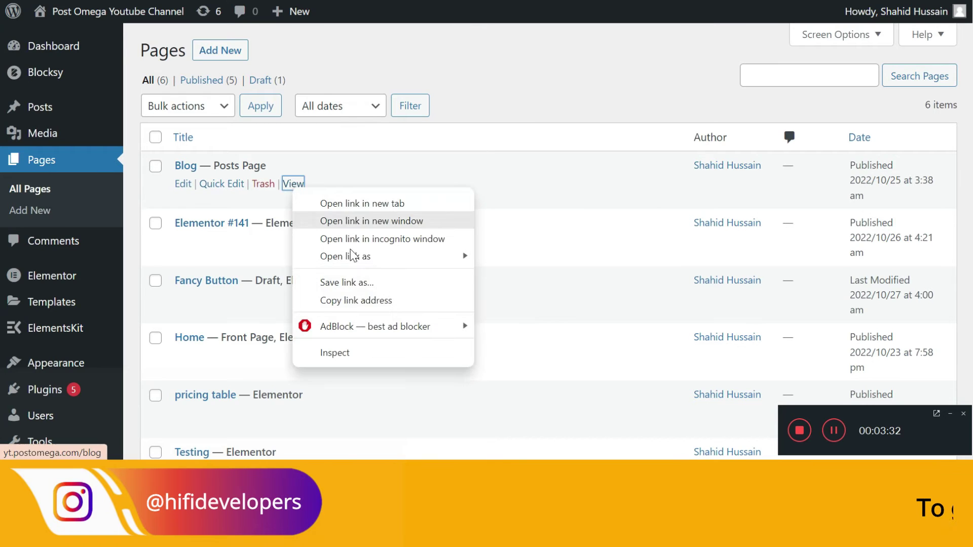
{"action": "left_click", "coordinate": [355, 300]}
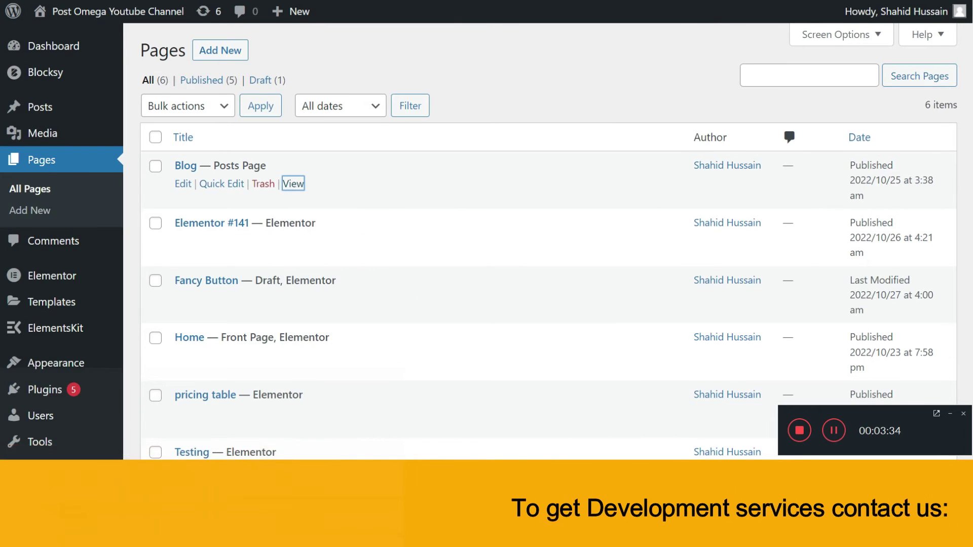
{"action": "key", "text": "ctrl+Tab"}
{"action": "key", "text": "ctrl+Tab"}
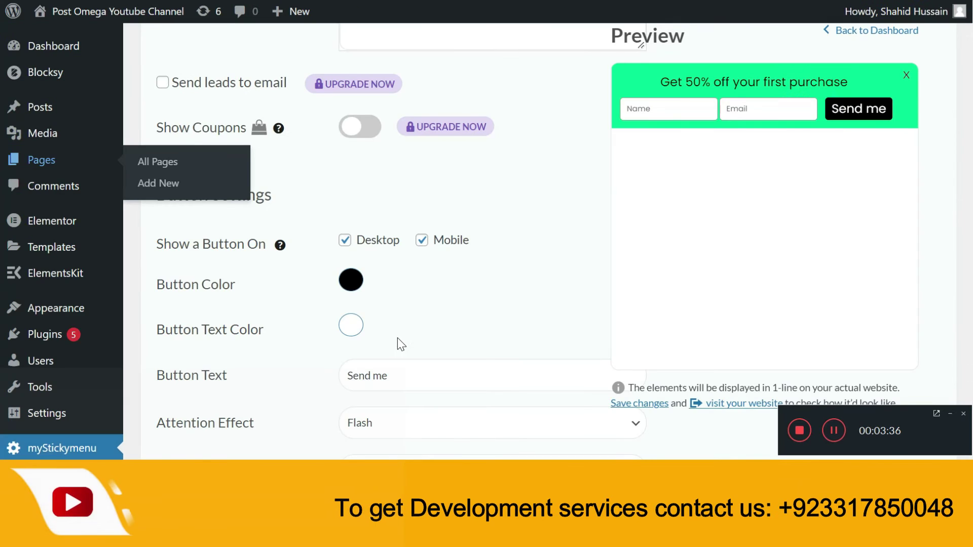
{"action": "scroll", "coordinate": [409, 395], "scroll_direction": "down", "scroll_amount": 5}
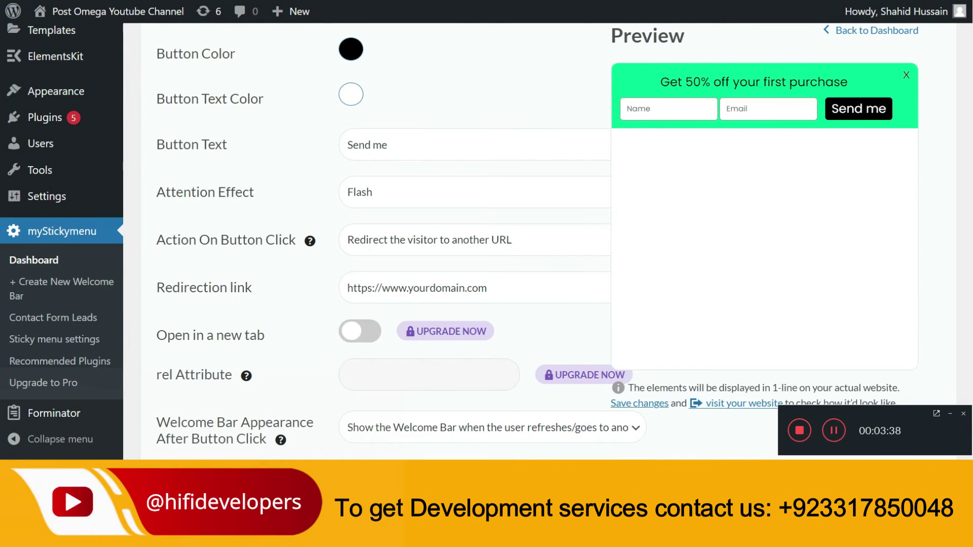
{"action": "key", "text": "ctrl+a"}
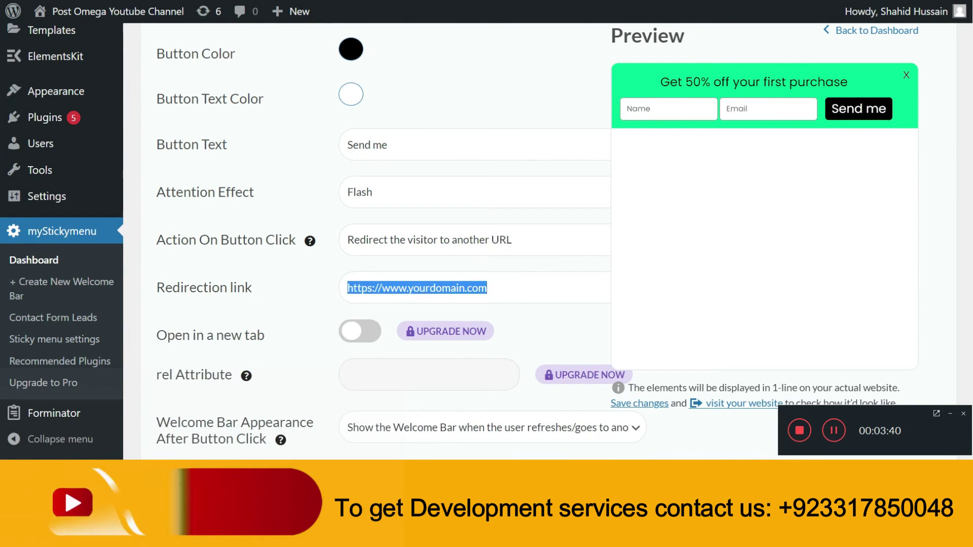
{"action": "key", "text": "ctrl+v"}
{"action": "scroll", "coordinate": [502, 291], "scroll_direction": "down", "scroll_amount": 5}
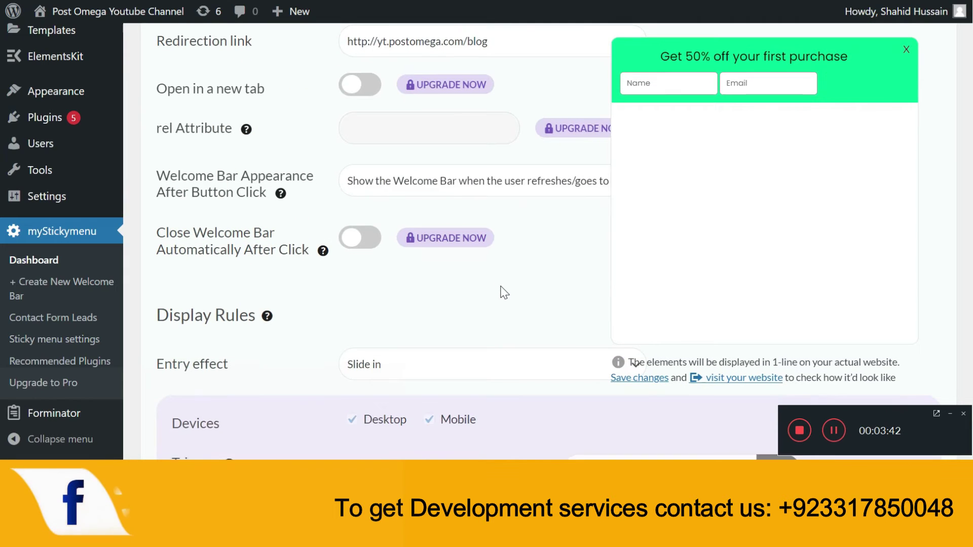
{"action": "scroll", "coordinate": [502, 291], "scroll_direction": "down", "scroll_amount": 4}
{"action": "scroll", "coordinate": [501, 291], "scroll_direction": "down", "scroll_amount": 2}
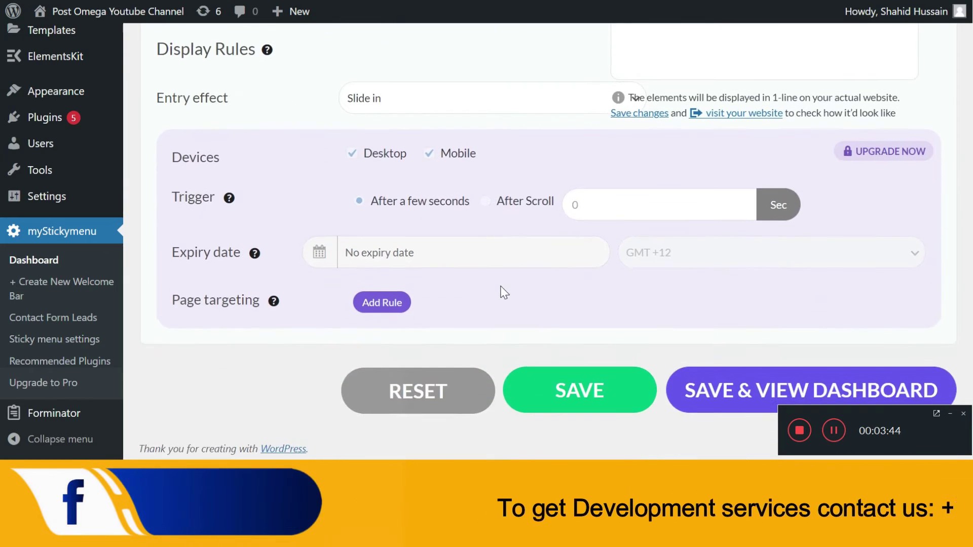
{"action": "left_click", "coordinate": [577, 387]}
Step: Reload the website's home page and try sending the welcome bar's lead form with empty name and email fields
{"action": "key", "text": "ctrl+Tab"}
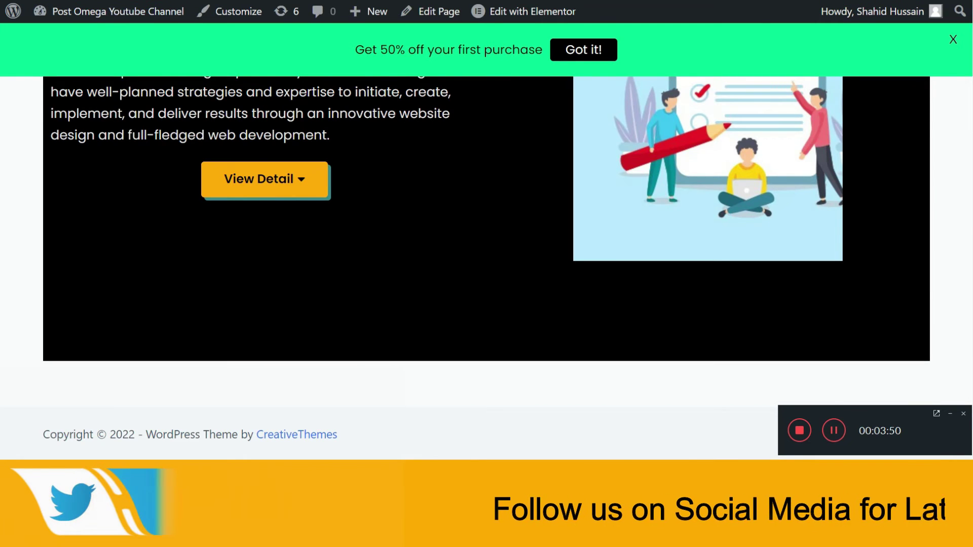
{"action": "key", "text": "F5"}
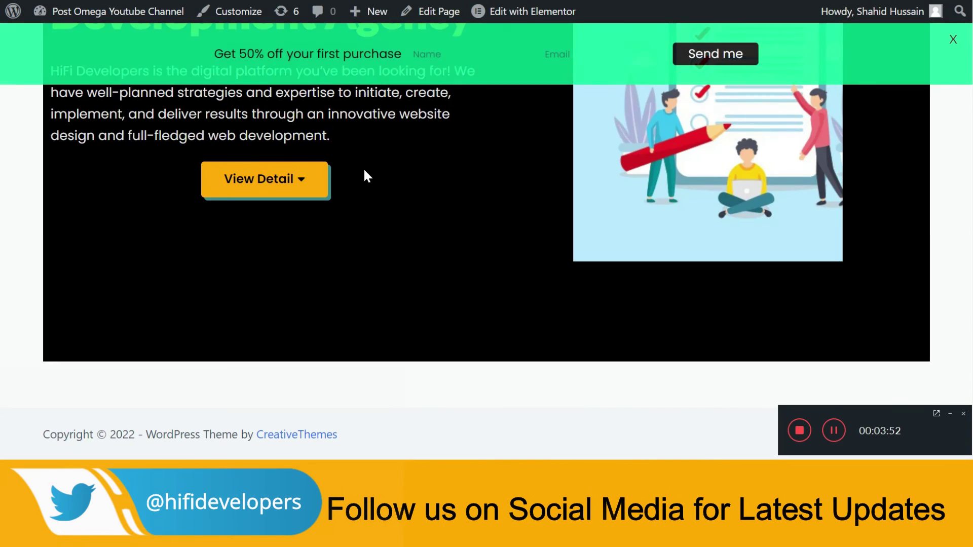
{"action": "scroll", "coordinate": [365, 177], "scroll_direction": "up", "scroll_amount": 10}
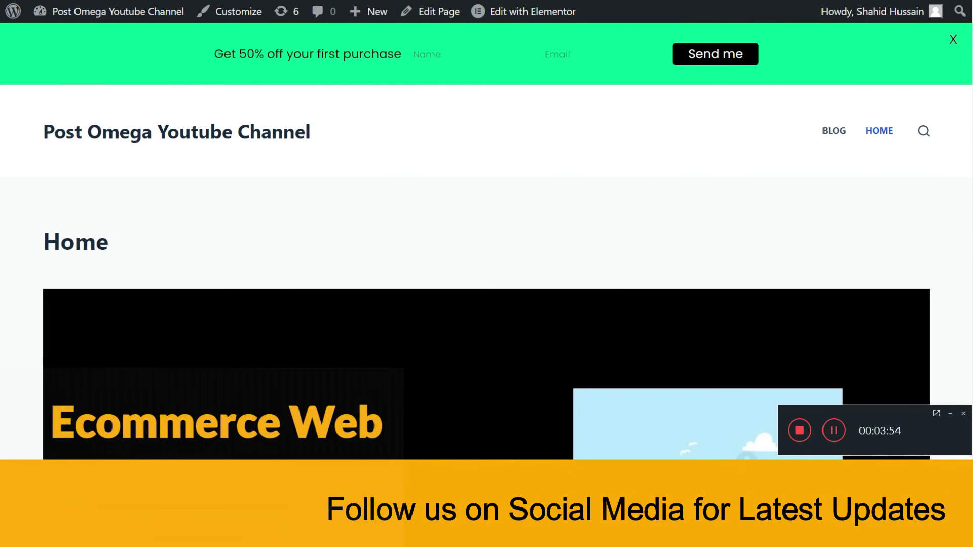
{"action": "left_click", "coordinate": [428, 54]}
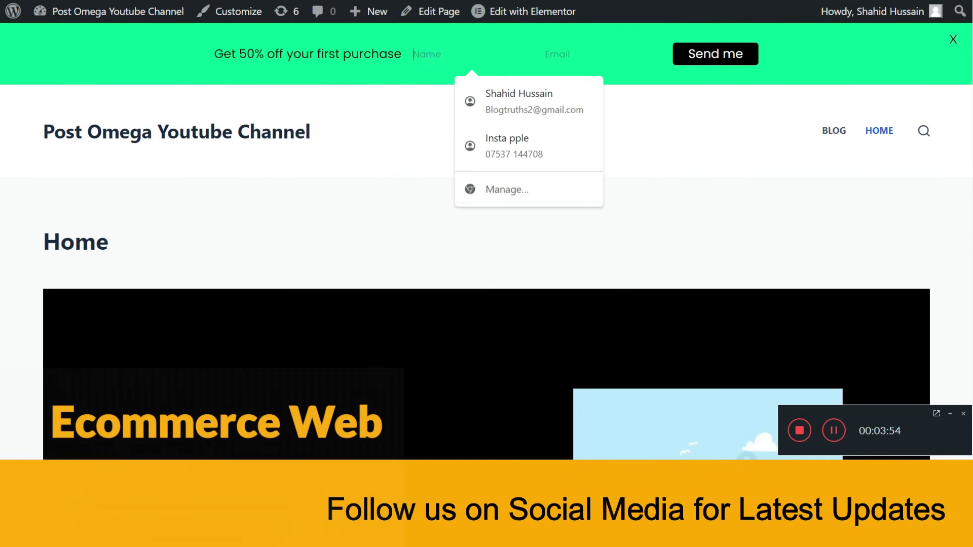
{"action": "right_click", "coordinate": [667, 167]}
{"action": "left_click", "coordinate": [600, 190]}
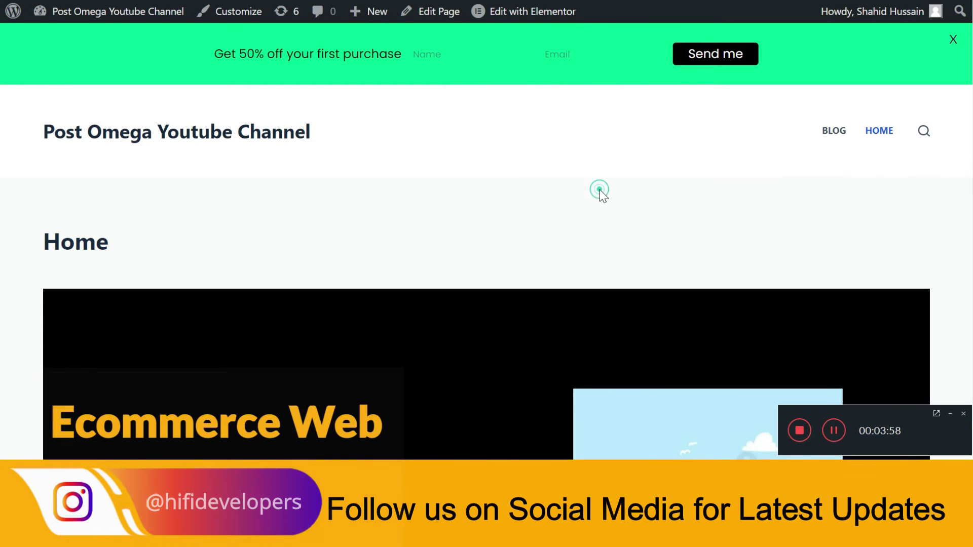
{"action": "scroll", "coordinate": [598, 188], "scroll_direction": "down", "scroll_amount": 3}
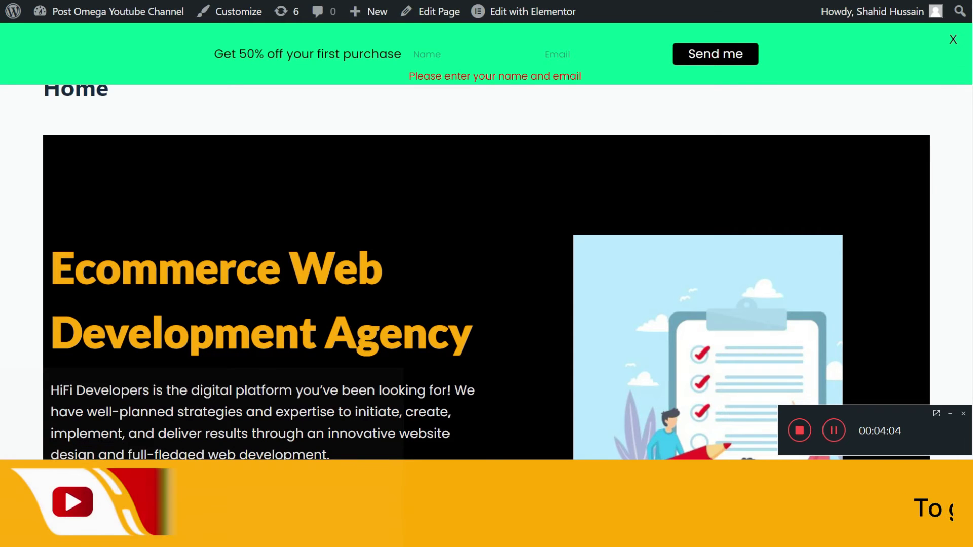
Step: Send the welcome bar form with the saved full name and email address, then dismiss the bar and close the blog page
{"action": "left_click", "coordinate": [460, 60]}
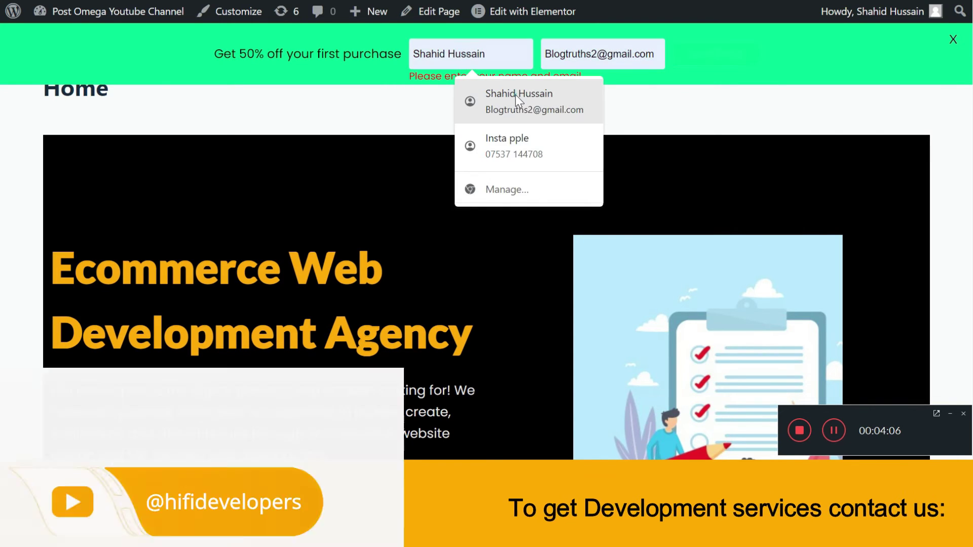
{"action": "left_click", "coordinate": [515, 95]}
{"action": "left_click", "coordinate": [697, 61]}
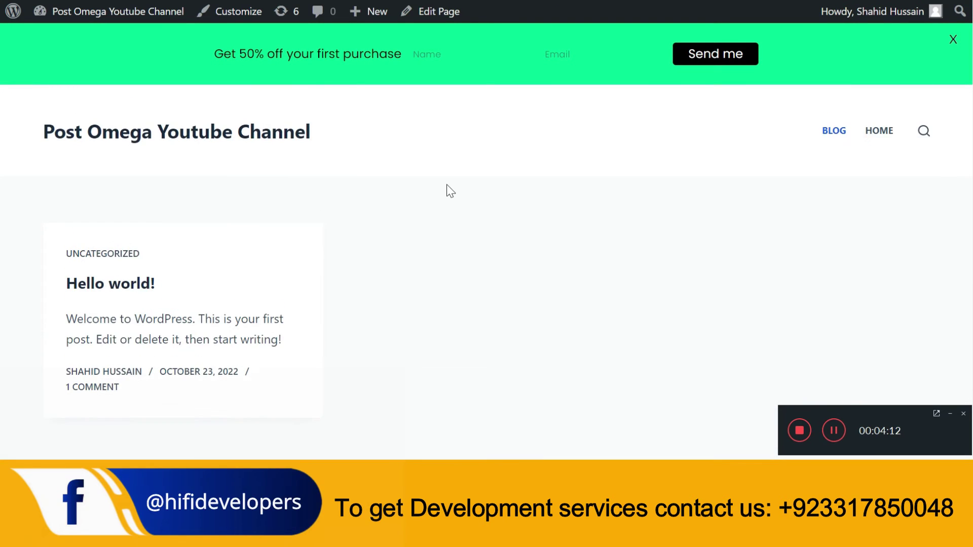
{"action": "left_click", "coordinate": [955, 41]}
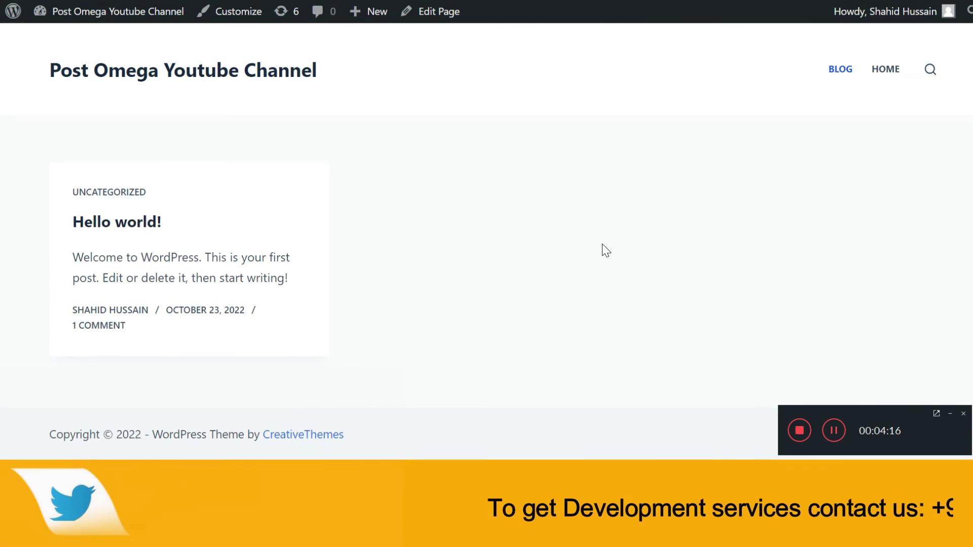
{"action": "key", "text": "ctrl+w"}
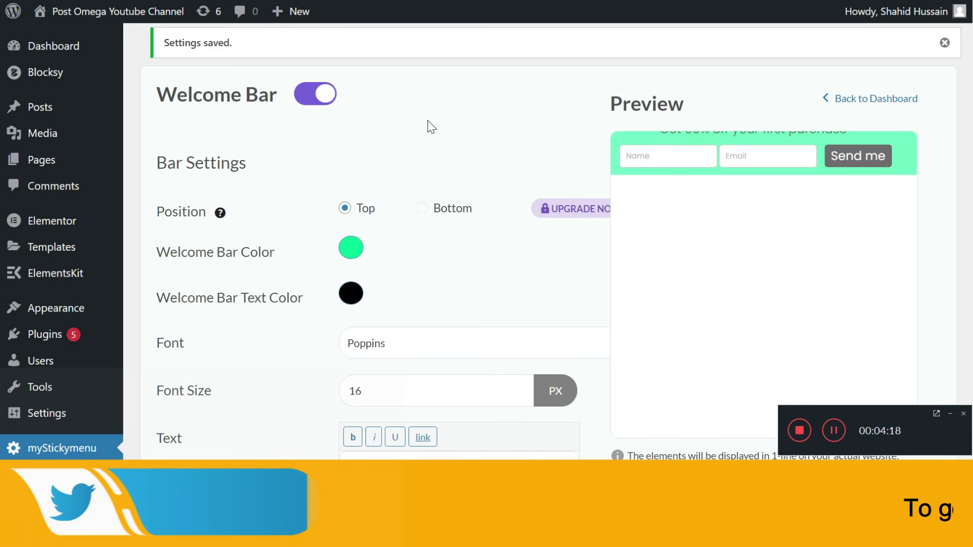
Step: Set the welcome bar's entry effect to Fade in the display rules and save the settings
{"action": "scroll", "coordinate": [415, 208], "scroll_direction": "down", "scroll_amount": 4}
{"action": "scroll", "coordinate": [413, 210], "scroll_direction": "down", "scroll_amount": 3}
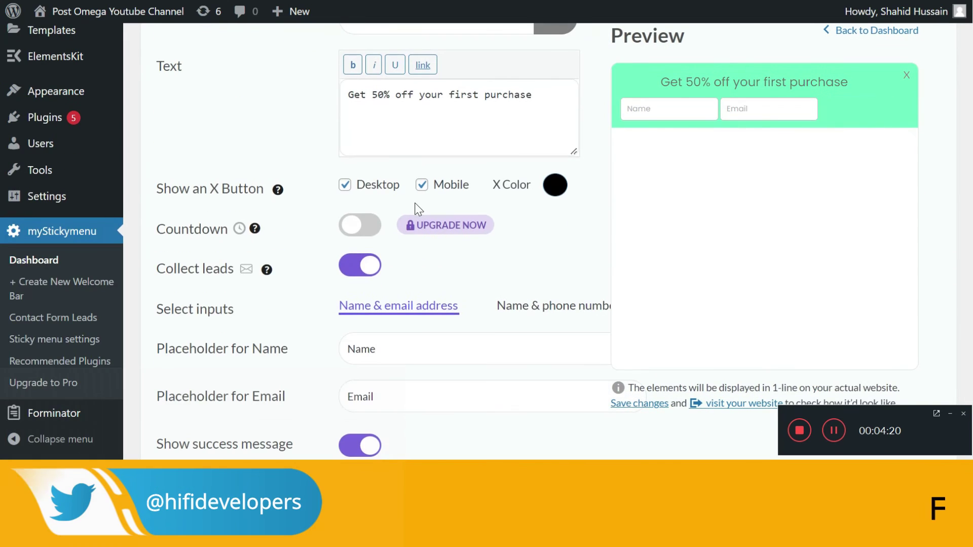
{"action": "scroll", "coordinate": [415, 208], "scroll_direction": "down", "scroll_amount": 10}
{"action": "scroll", "coordinate": [419, 209], "scroll_direction": "down", "scroll_amount": 15}
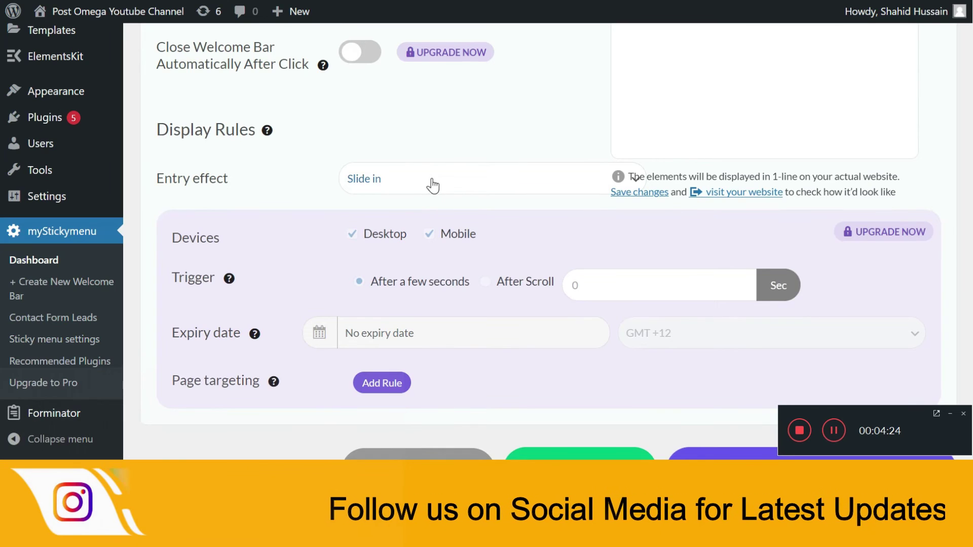
{"action": "left_click", "coordinate": [432, 179]}
{"action": "left_click", "coordinate": [391, 227]}
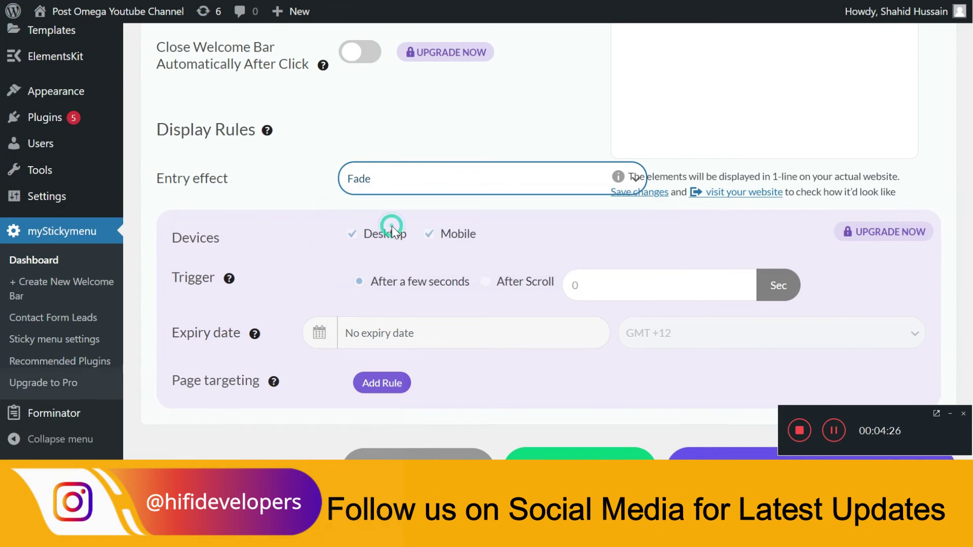
{"action": "scroll", "coordinate": [395, 230], "scroll_direction": "down", "scroll_amount": 2}
{"action": "left_click", "coordinate": [556, 389]}
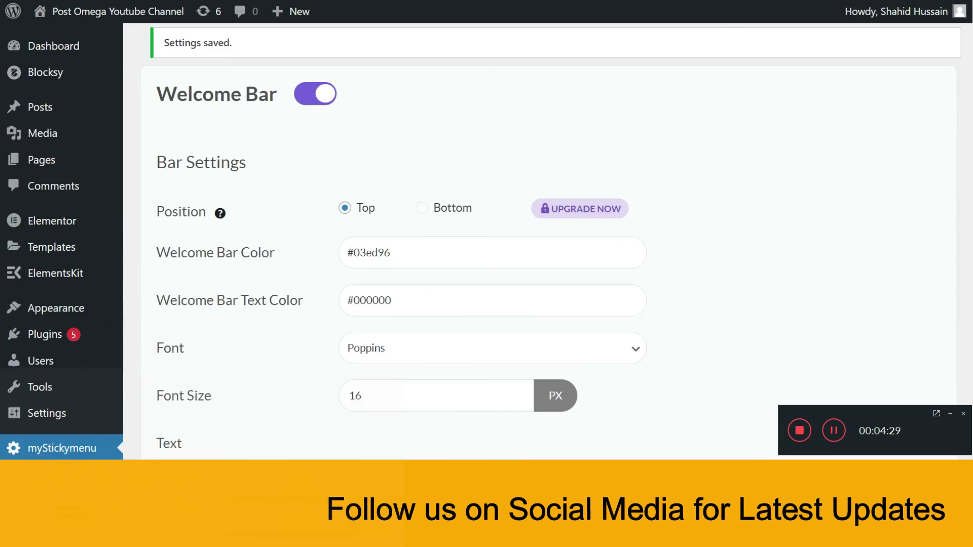
Step: Check how the welcome bar enters on the website's blog page, then close that page
{"action": "left_click", "coordinate": [129, 4]}
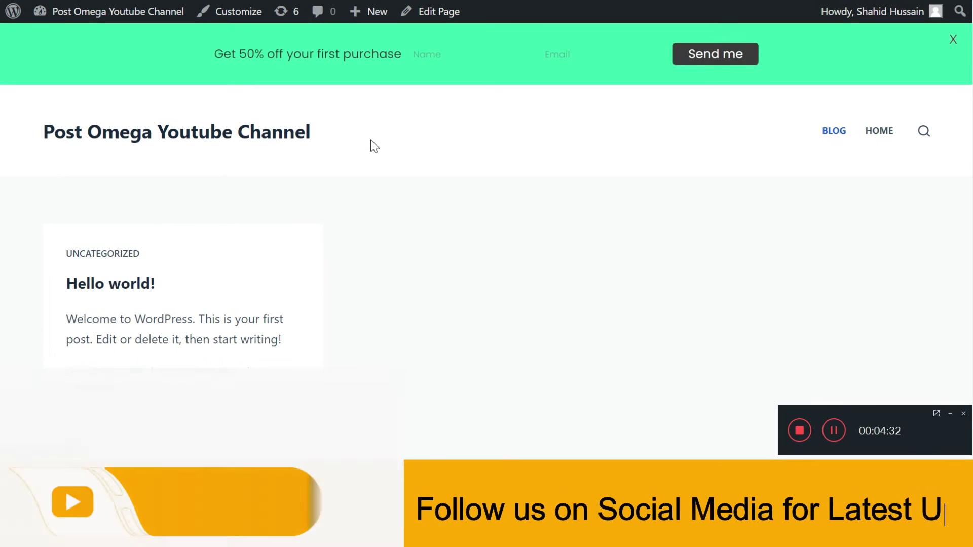
{"action": "scroll", "coordinate": [475, 144], "scroll_direction": "down", "scroll_amount": 1}
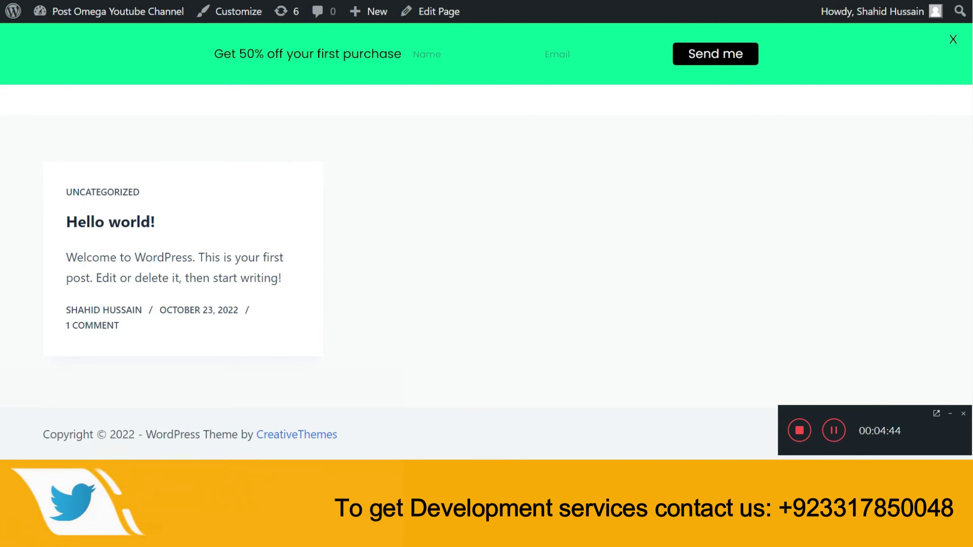
{"action": "key", "text": "ctrl+w"}
Step: Switch the collected lead inputs to name and phone number and turn off the success message
{"action": "scroll", "coordinate": [400, 279], "scroll_direction": "down", "scroll_amount": 6}
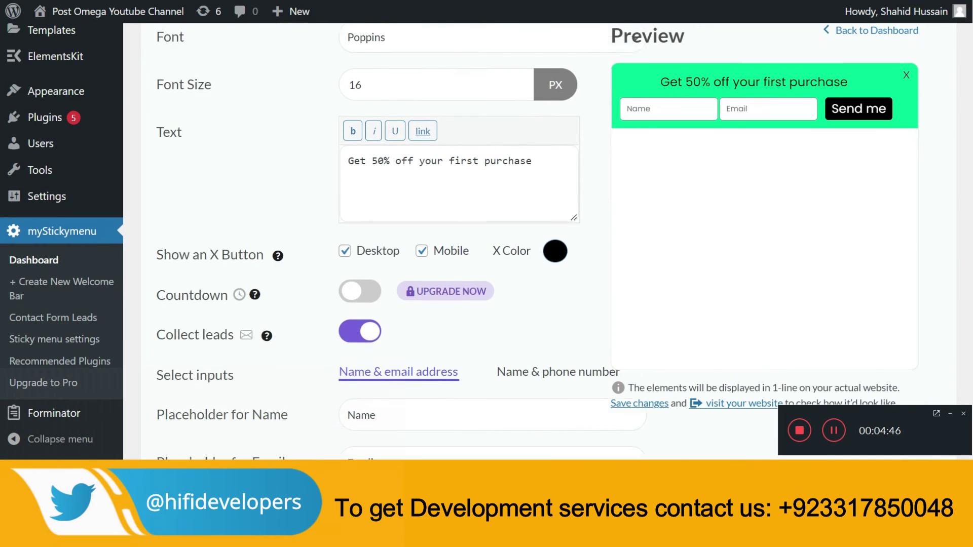
{"action": "scroll", "coordinate": [440, 225], "scroll_direction": "down", "scroll_amount": 1}
{"action": "scroll", "coordinate": [456, 178], "scroll_direction": "down", "scroll_amount": 4}
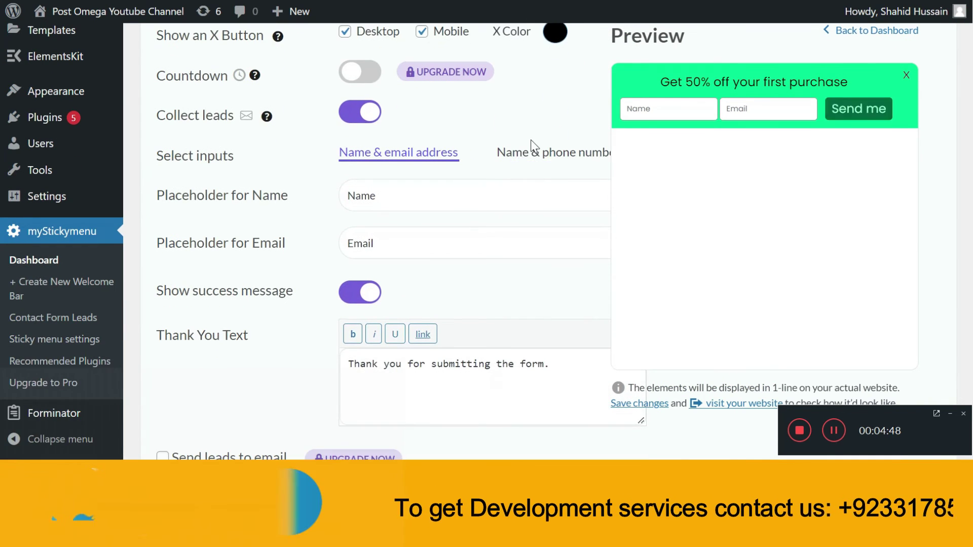
{"action": "left_click", "coordinate": [366, 293]}
{"action": "scroll", "coordinate": [437, 287], "scroll_direction": "down", "scroll_amount": 10}
{"action": "scroll", "coordinate": [437, 287], "scroll_direction": "up", "scroll_amount": 5}
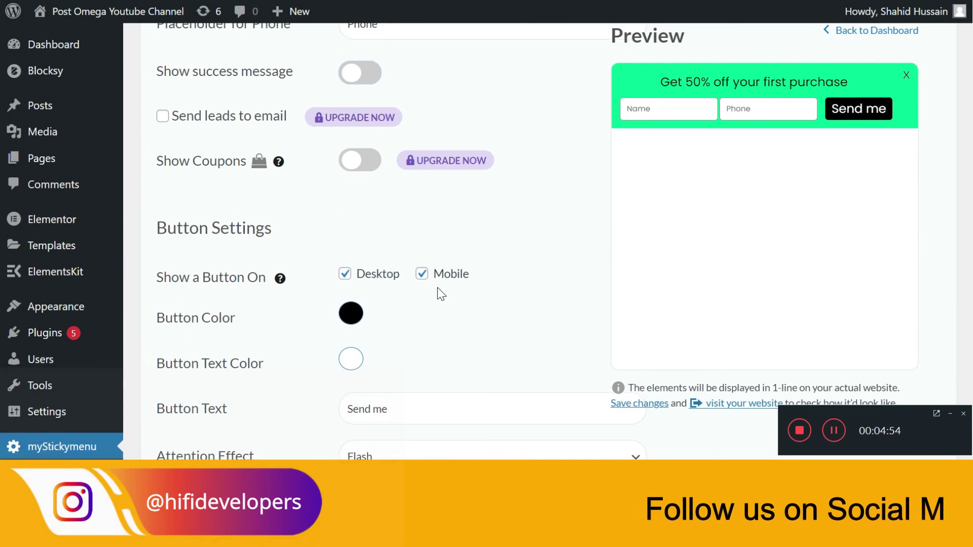
{"action": "scroll", "coordinate": [437, 287], "scroll_direction": "down", "scroll_amount": 13}
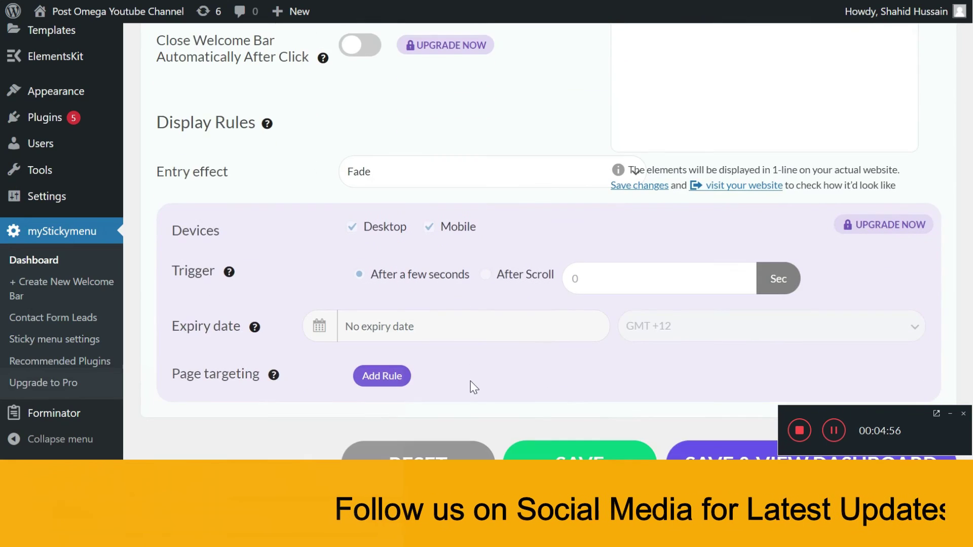
{"action": "scroll", "coordinate": [470, 385], "scroll_direction": "down", "scroll_amount": 2}
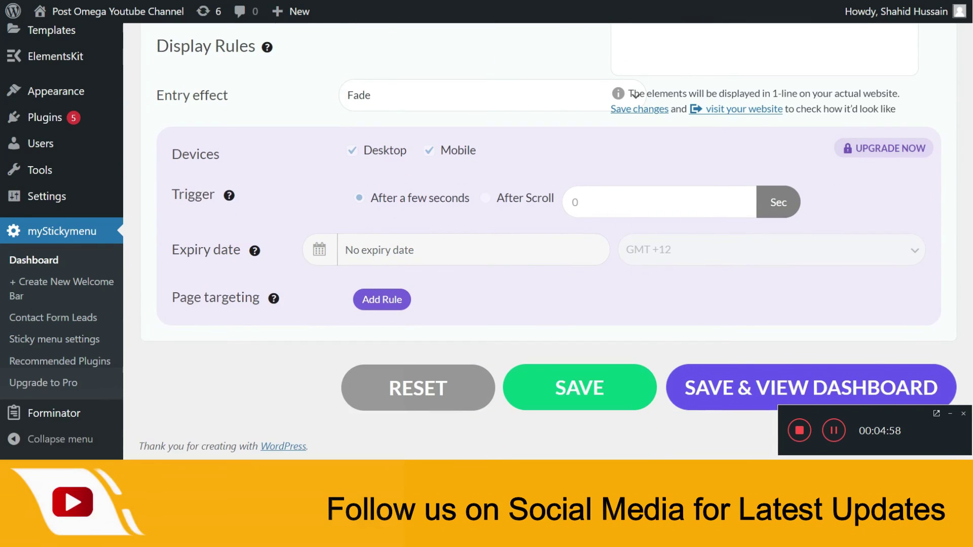
Step: Save the welcome bar's changed lead inputs and reload the website's blog page to load them
{"action": "left_click", "coordinate": [640, 109]}
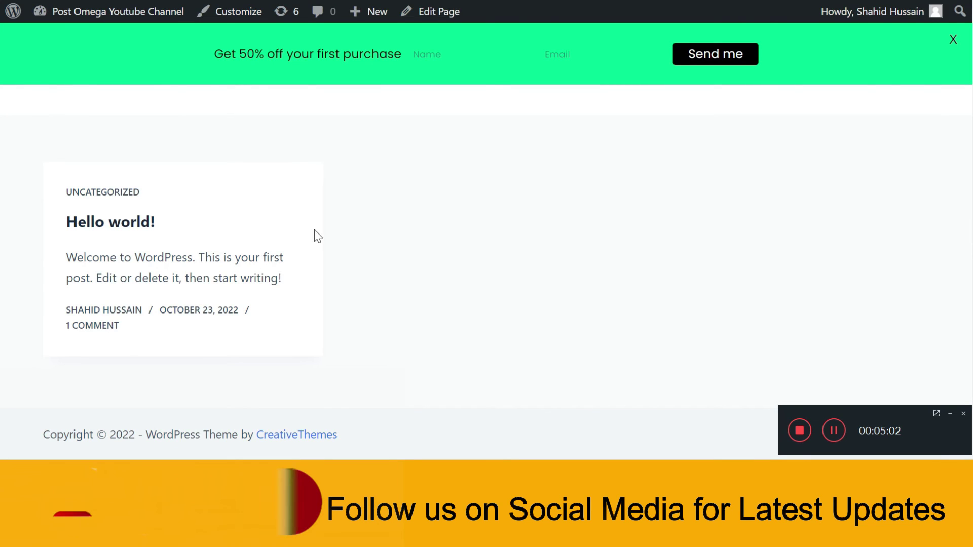
{"action": "key", "text": "F5"}
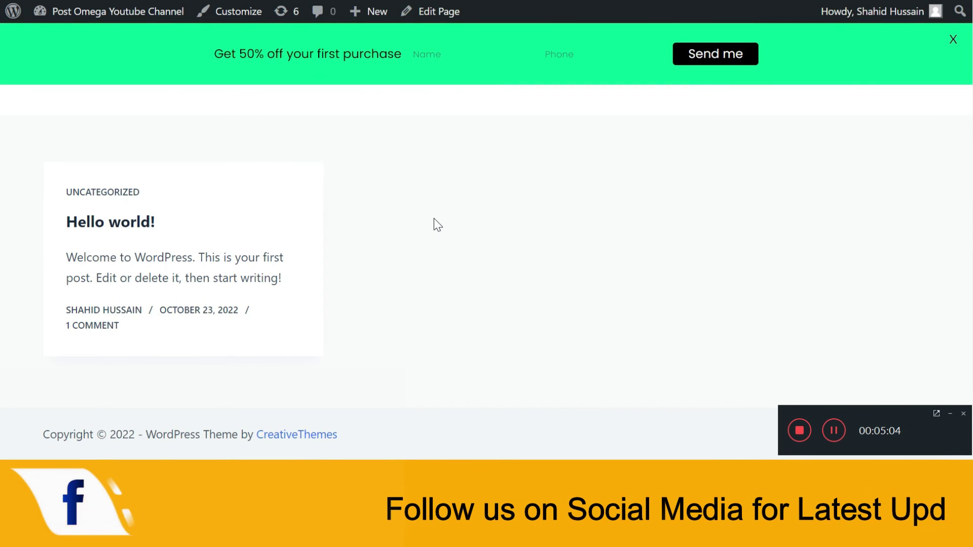
Step: Send the welcome bar form with a test first name and phone number, then dismiss the bar
{"action": "left_click", "coordinate": [432, 62]}
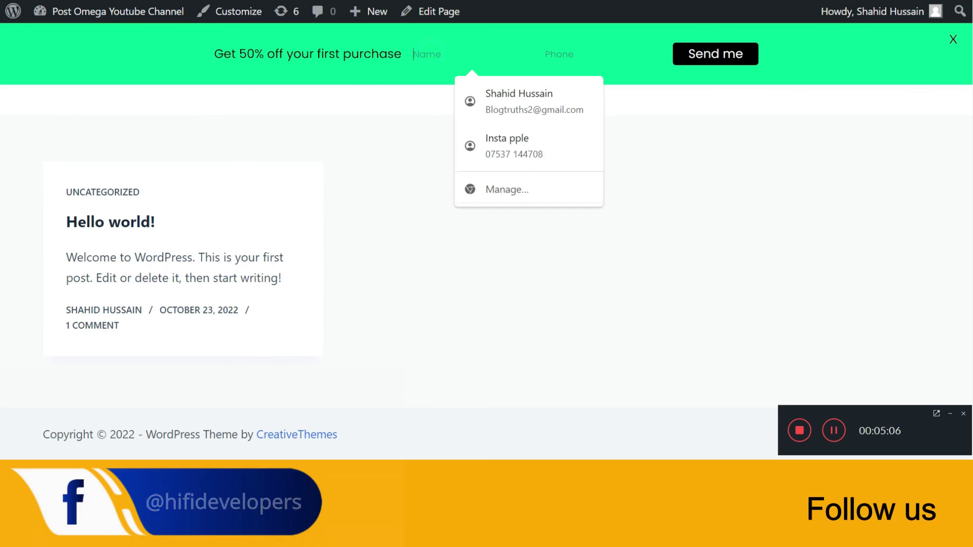
{"action": "type", "text": "whw"}
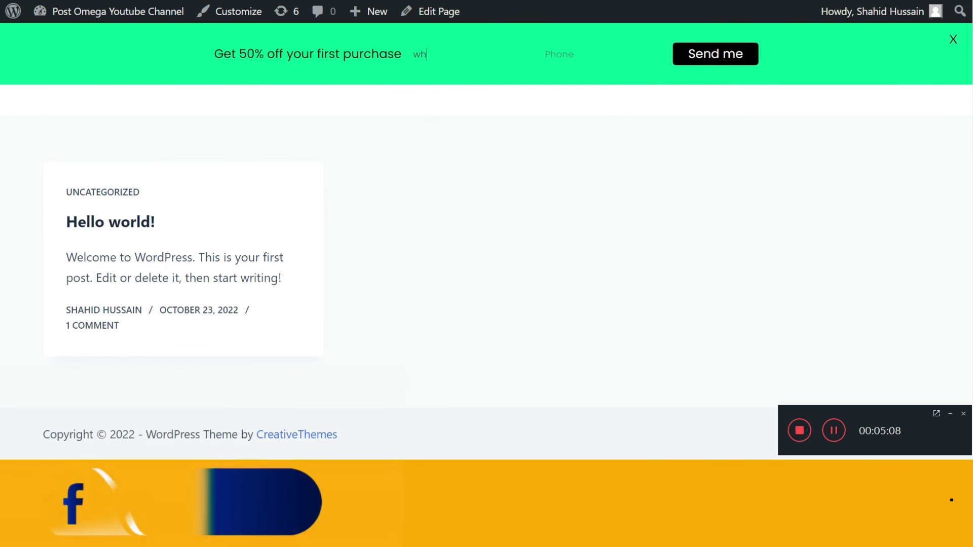
{"action": "key", "text": "BackSpace"}
{"action": "key", "text": "BackSpace"}
{"action": "key", "text": "BackSpace"}
{"action": "type", "text": "shh"}
{"action": "key", "text": "BackSpace"}
{"action": "type", "text": "ahid"}
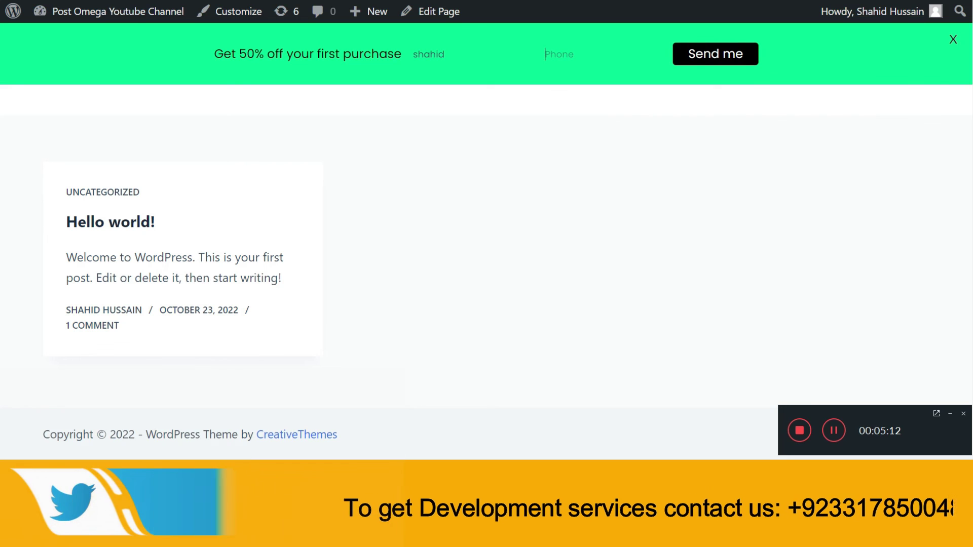
{"action": "key", "text": "Tab"}
{"action": "type", "text": "832"}
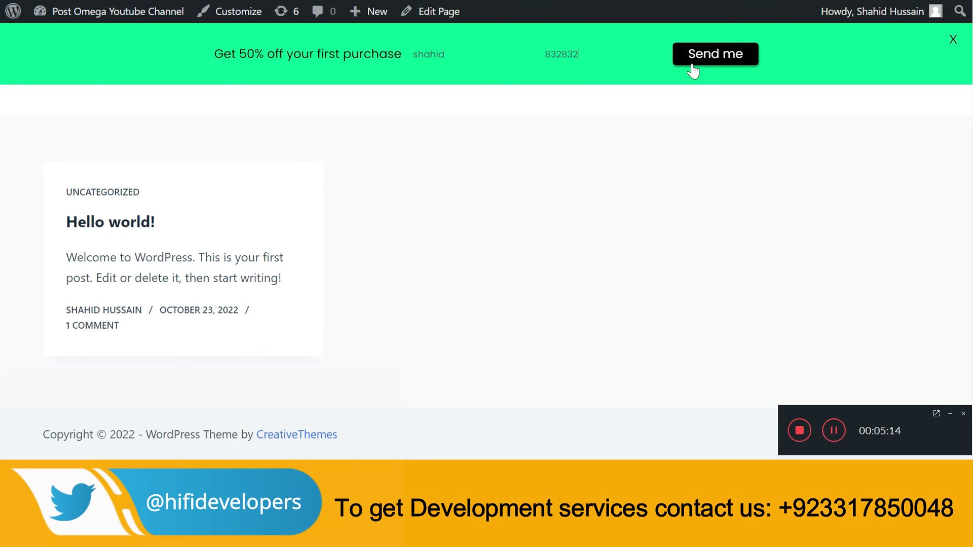
{"action": "left_click", "coordinate": [703, 54]}
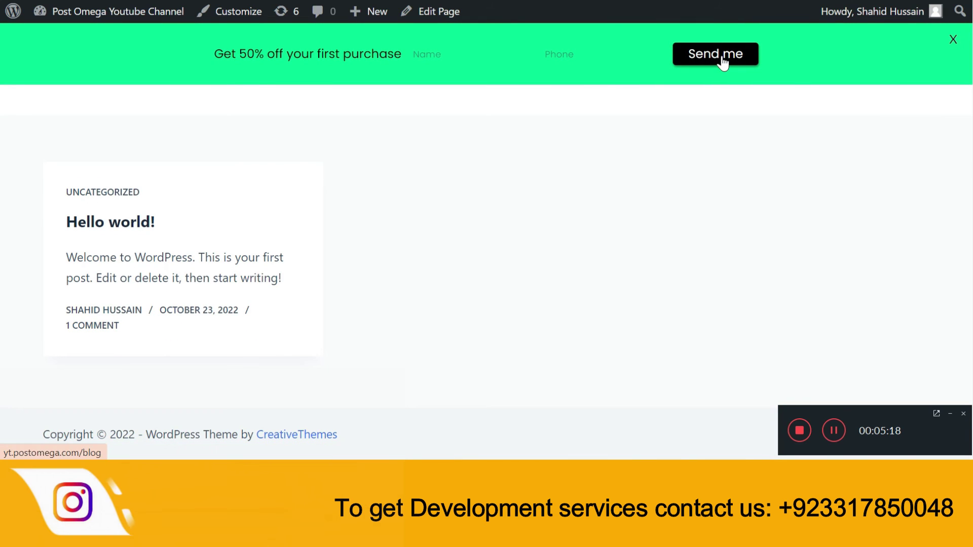
{"action": "left_click", "coordinate": [949, 38]}
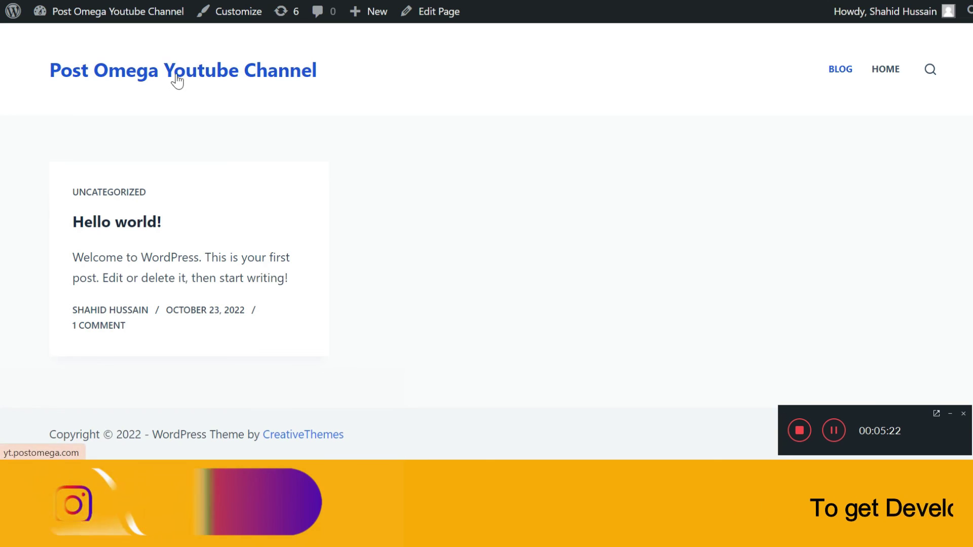
Step: Check the welcome bar on the website's home page in the developer tools' responsive mobile view, including while scrolled down and after a reload
{"action": "left_click", "coordinate": [215, 91]}
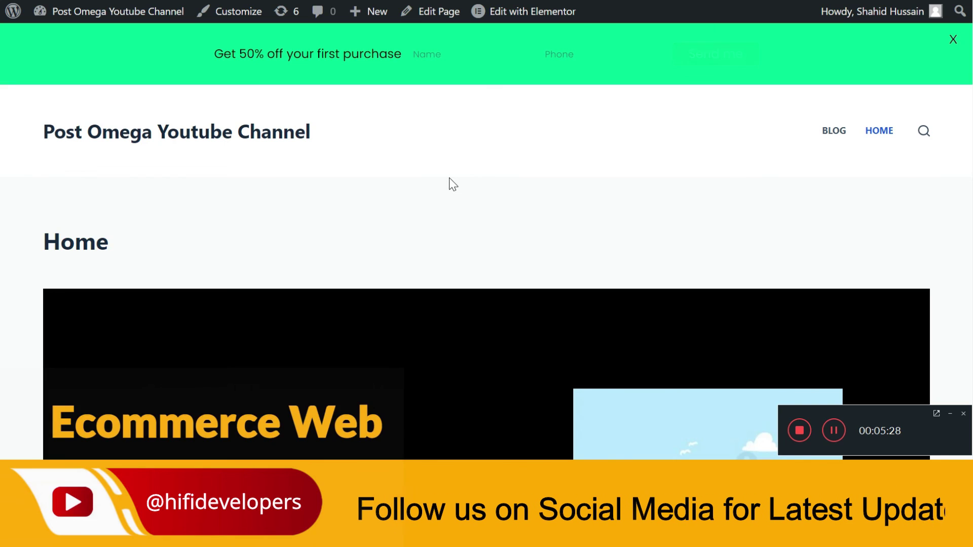
{"action": "key", "text": "ctrl+shift+i"}
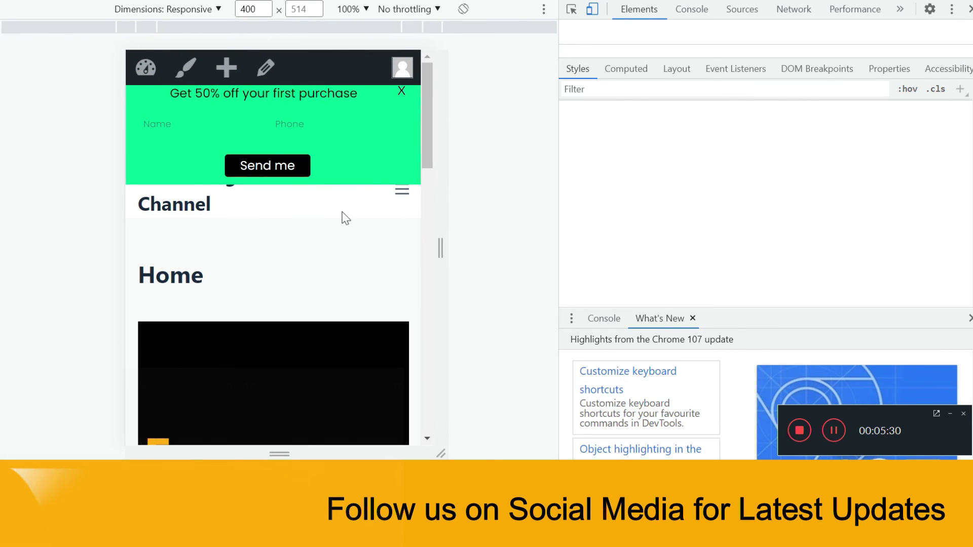
{"action": "scroll", "coordinate": [342, 213], "scroll_direction": "down", "scroll_amount": 8}
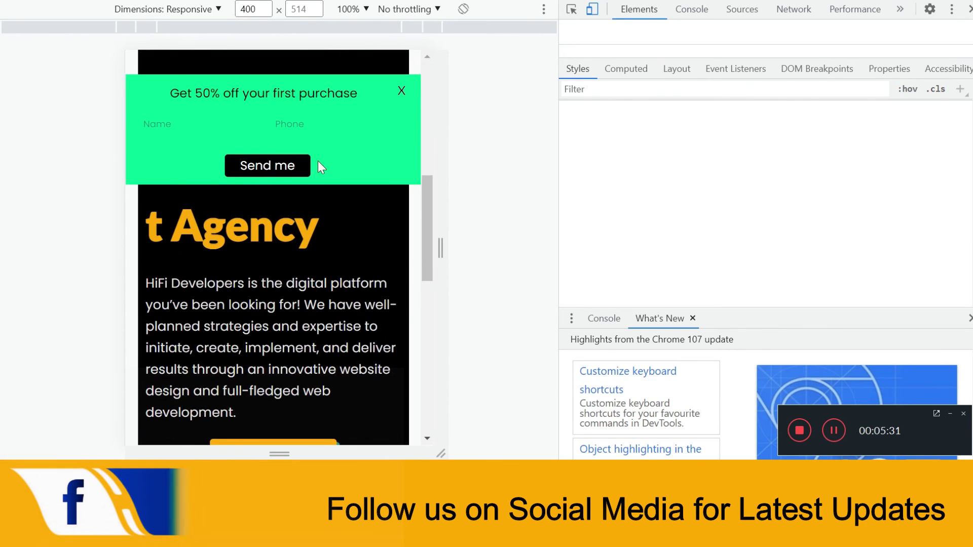
{"action": "scroll", "coordinate": [274, 304], "scroll_direction": "down", "scroll_amount": 4}
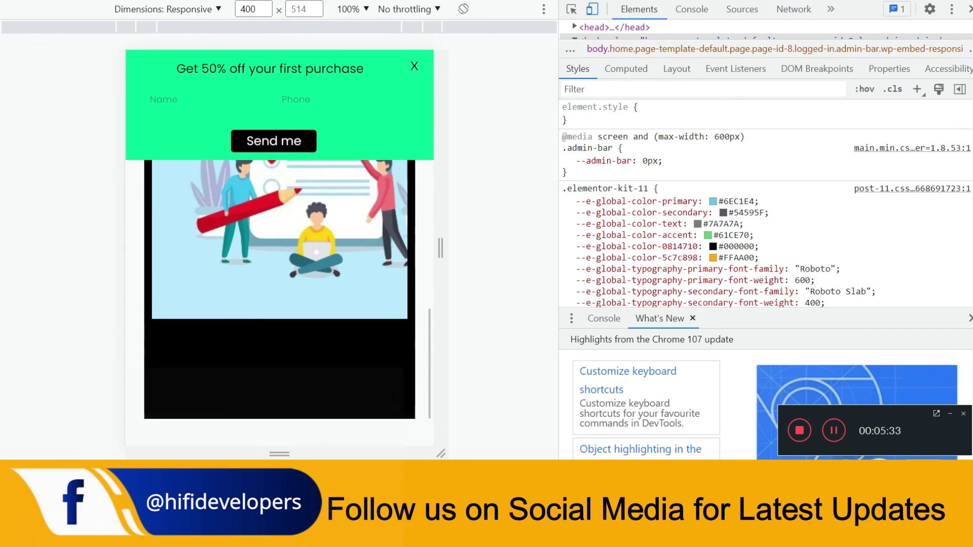
{"action": "key", "text": "F5"}
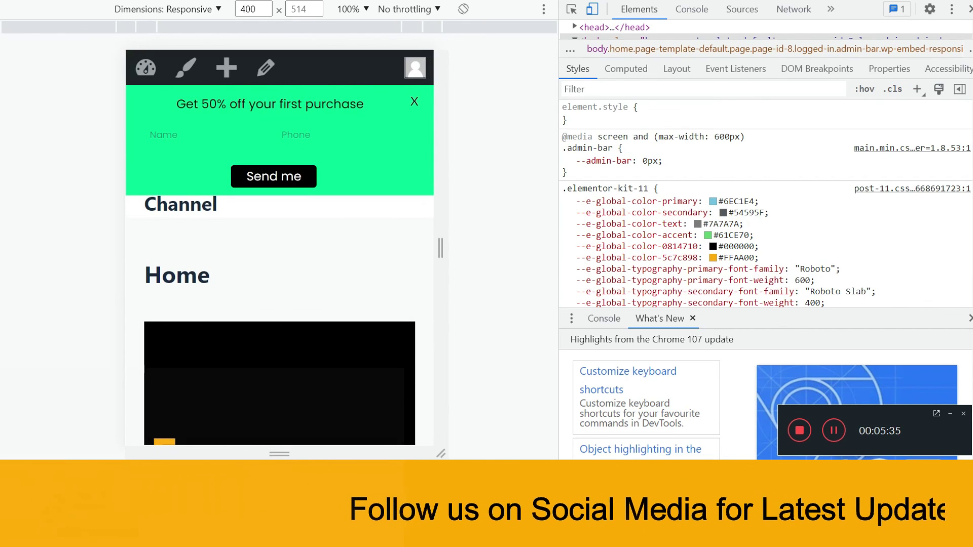